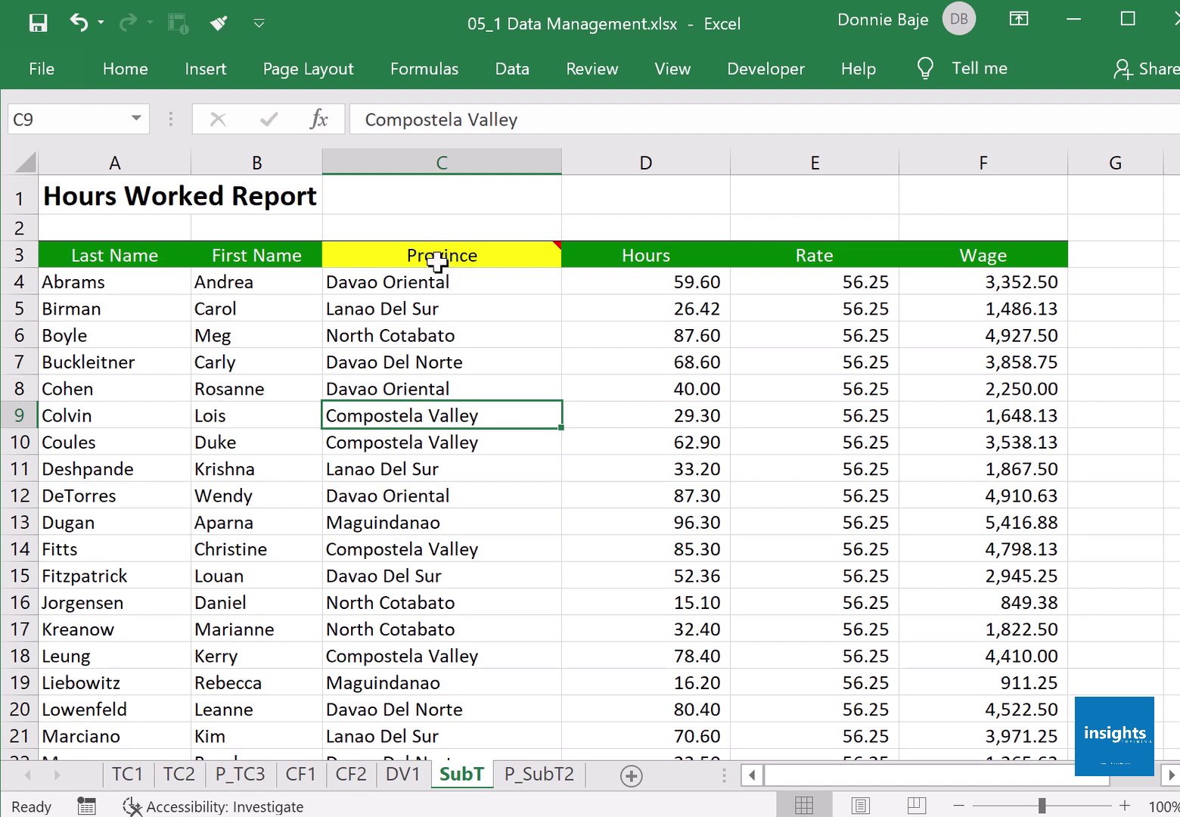
# Step: Sort the report rows by Province from A to Z
pyautogui.moveTo(437, 262)
pyautogui.rightClick(469, 329)
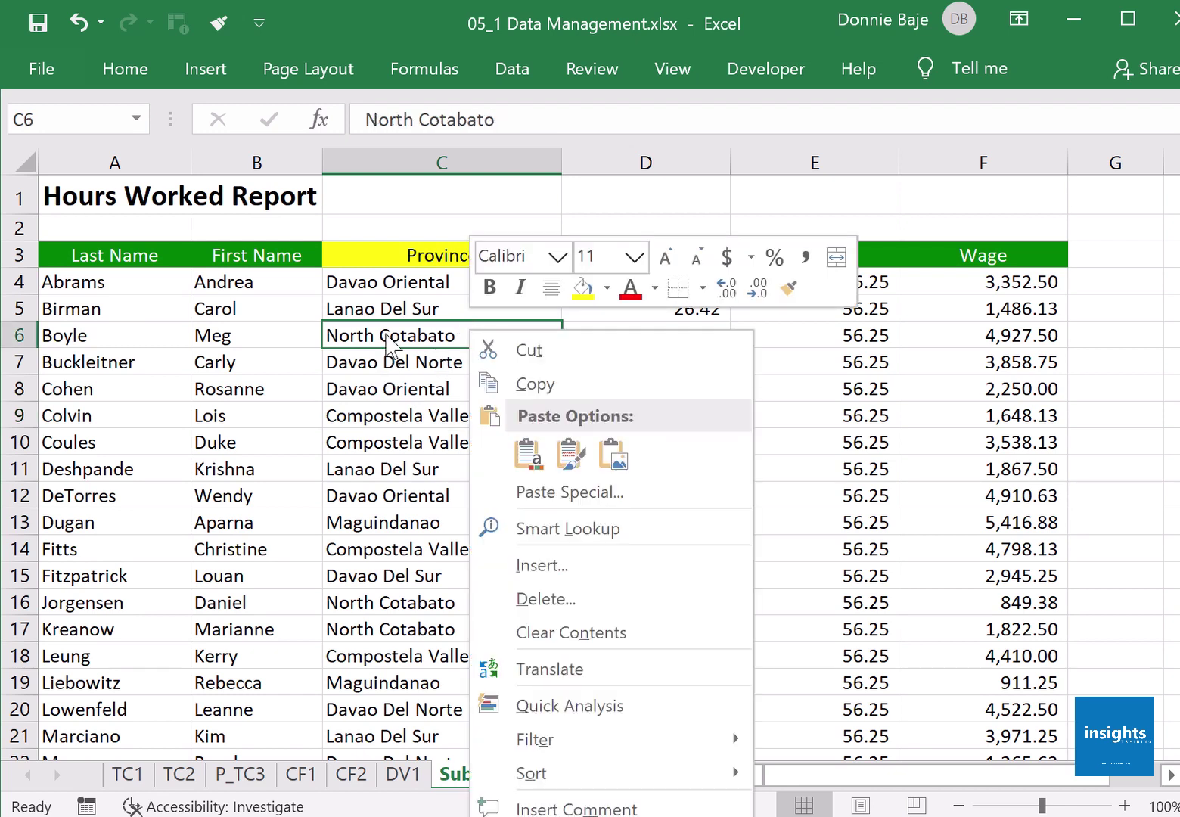
pyautogui.rightClick(378, 312)
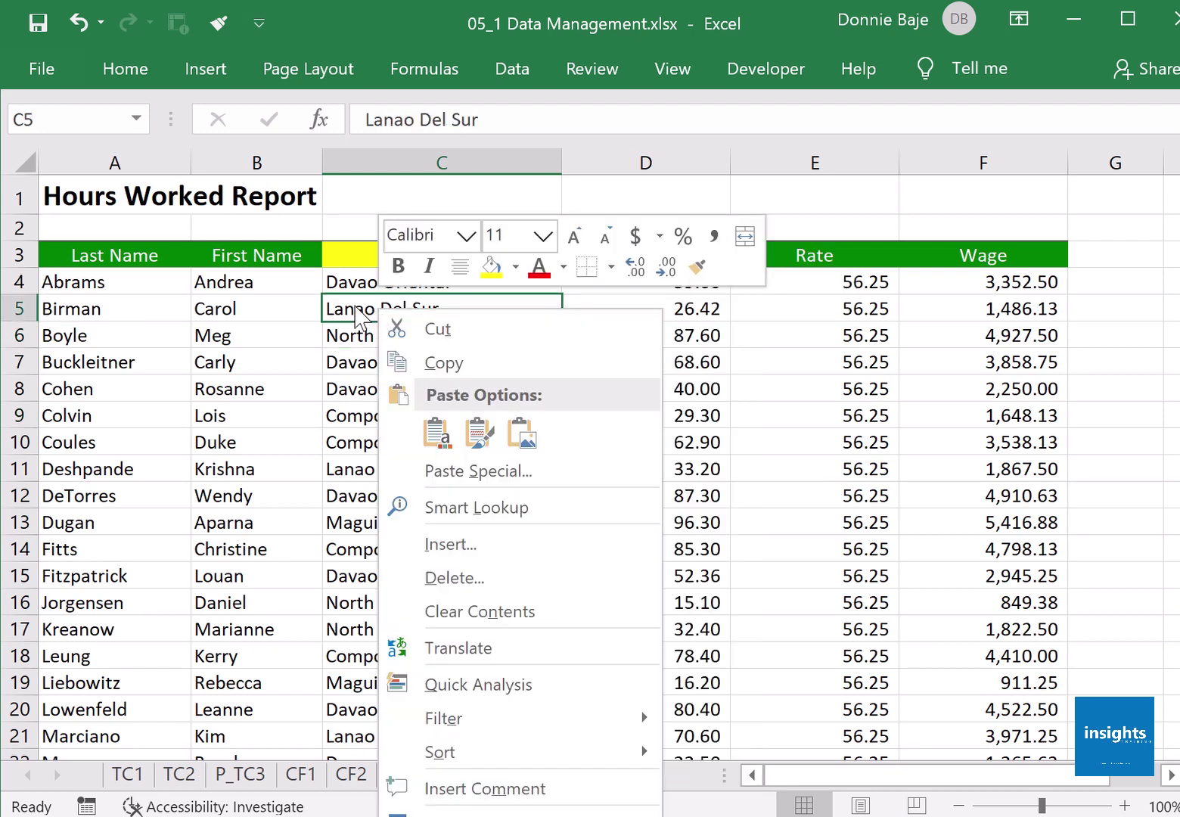
pyautogui.click(339, 310)
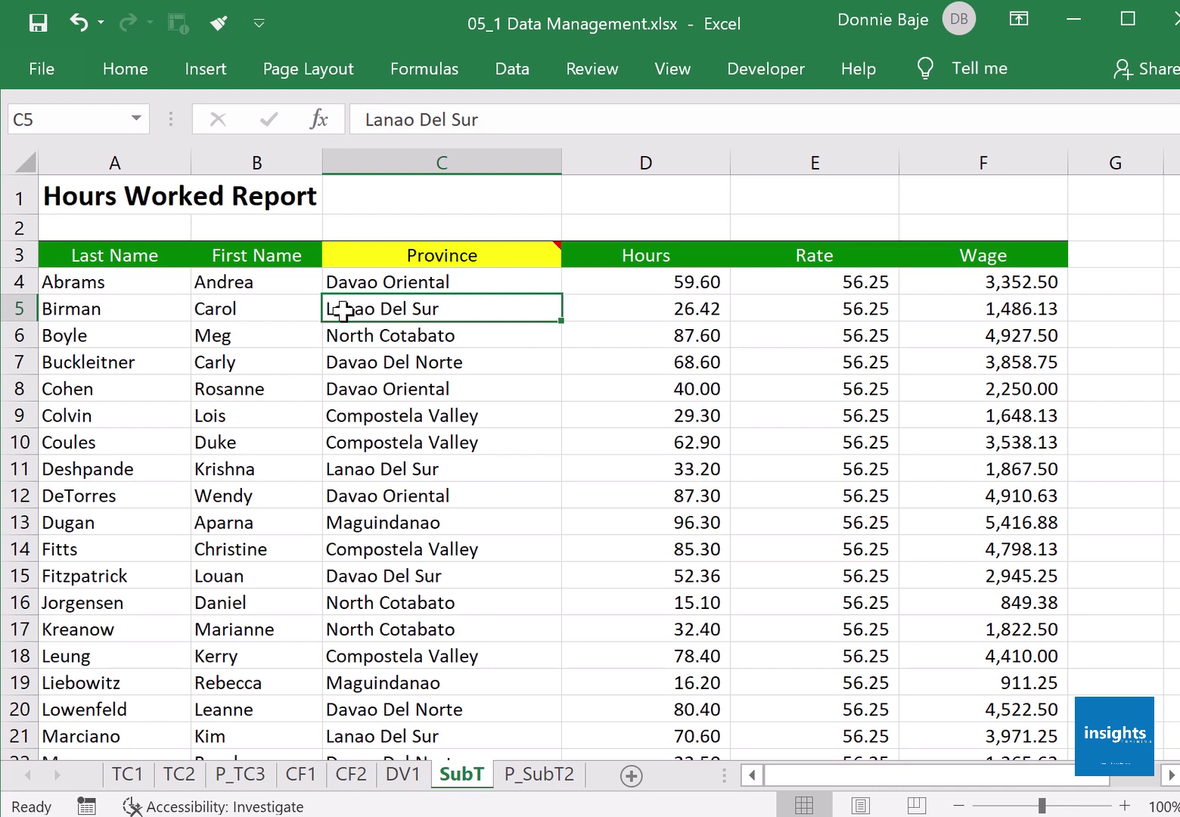
pyautogui.rightClick(343, 310)
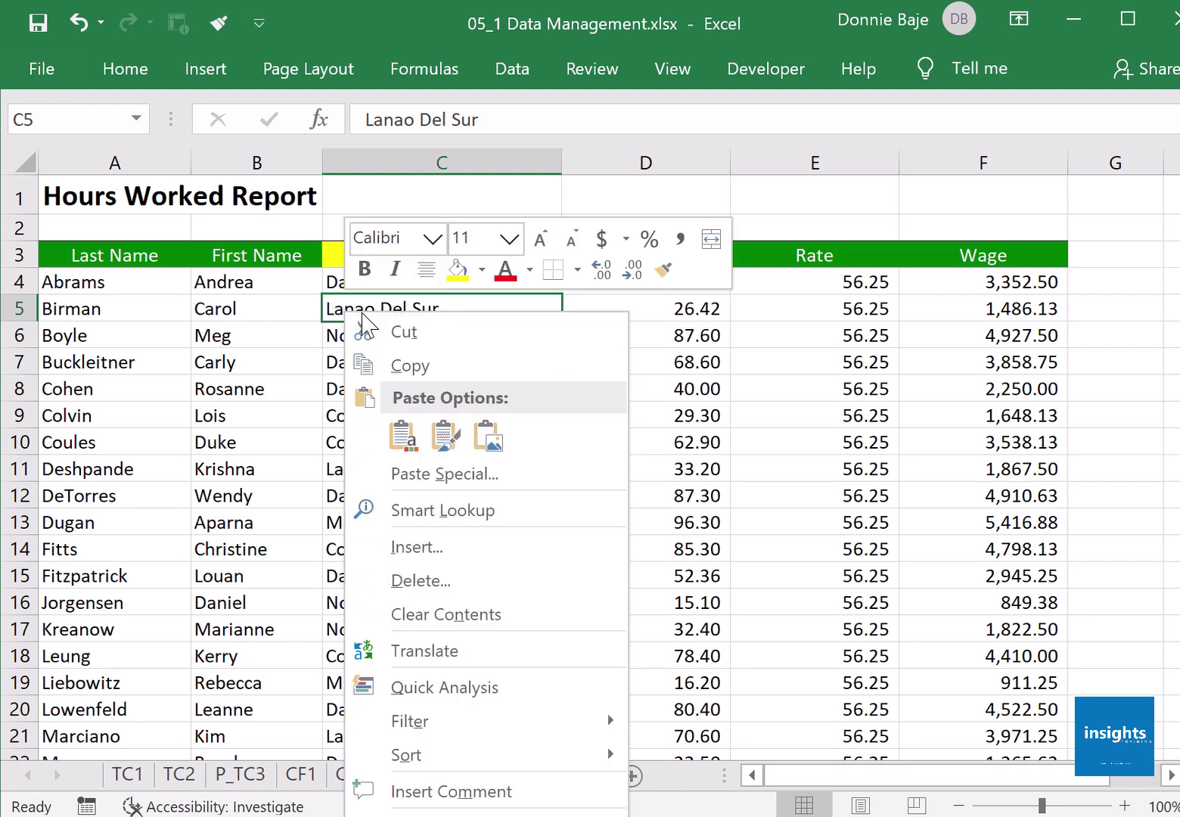
pyautogui.press('Escape')
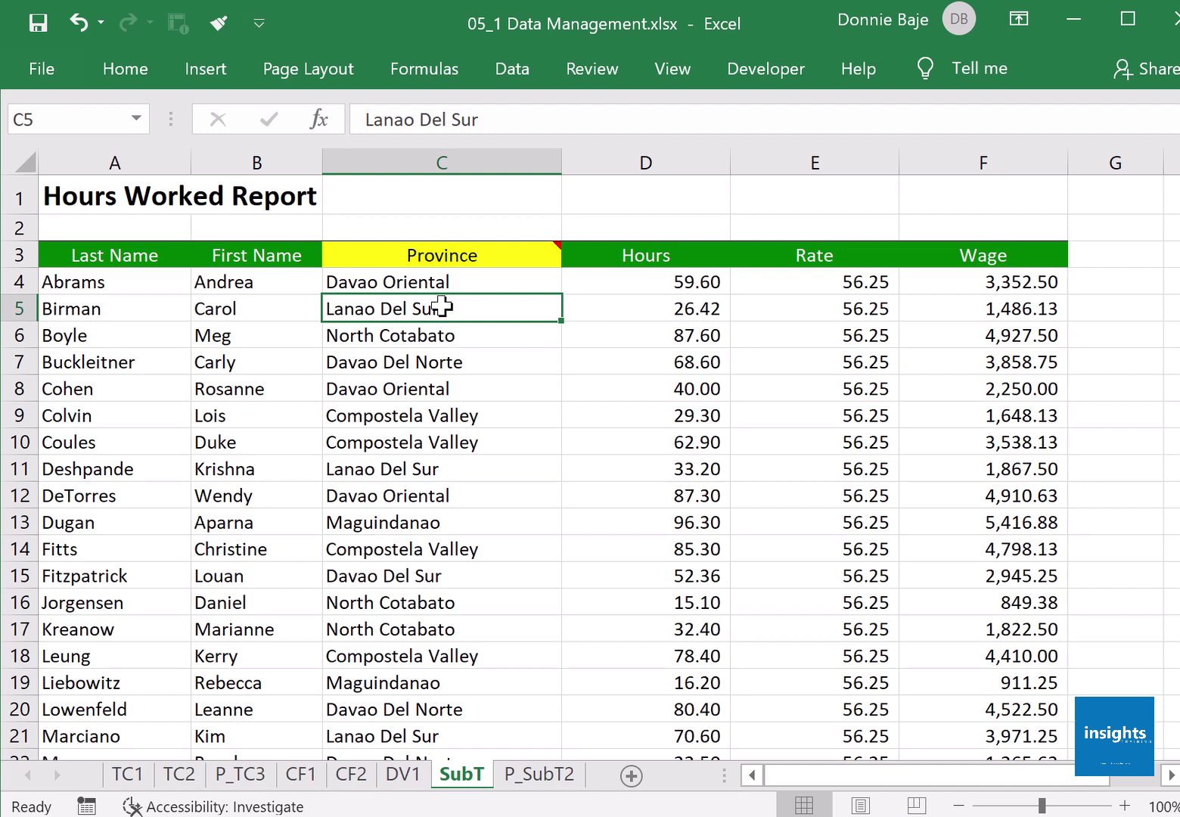
pyautogui.rightClick(390, 312)
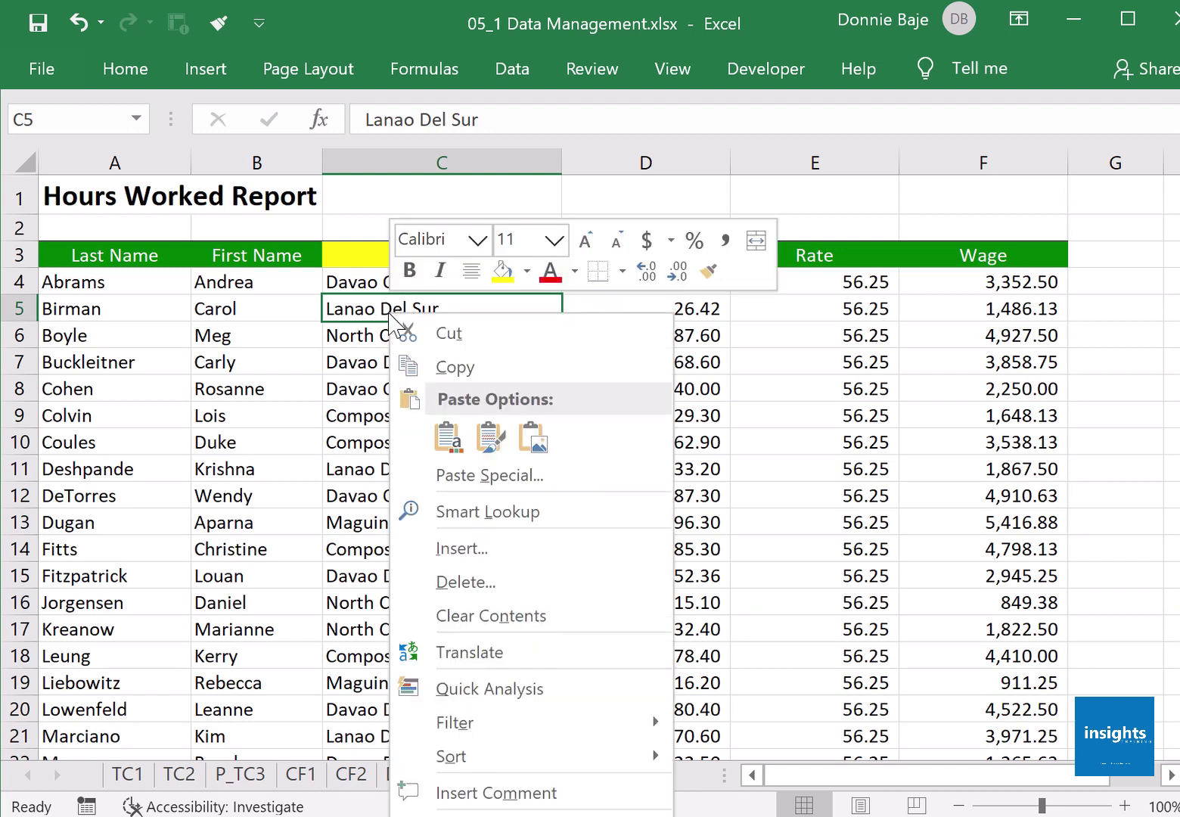
pyautogui.moveTo(508, 757)
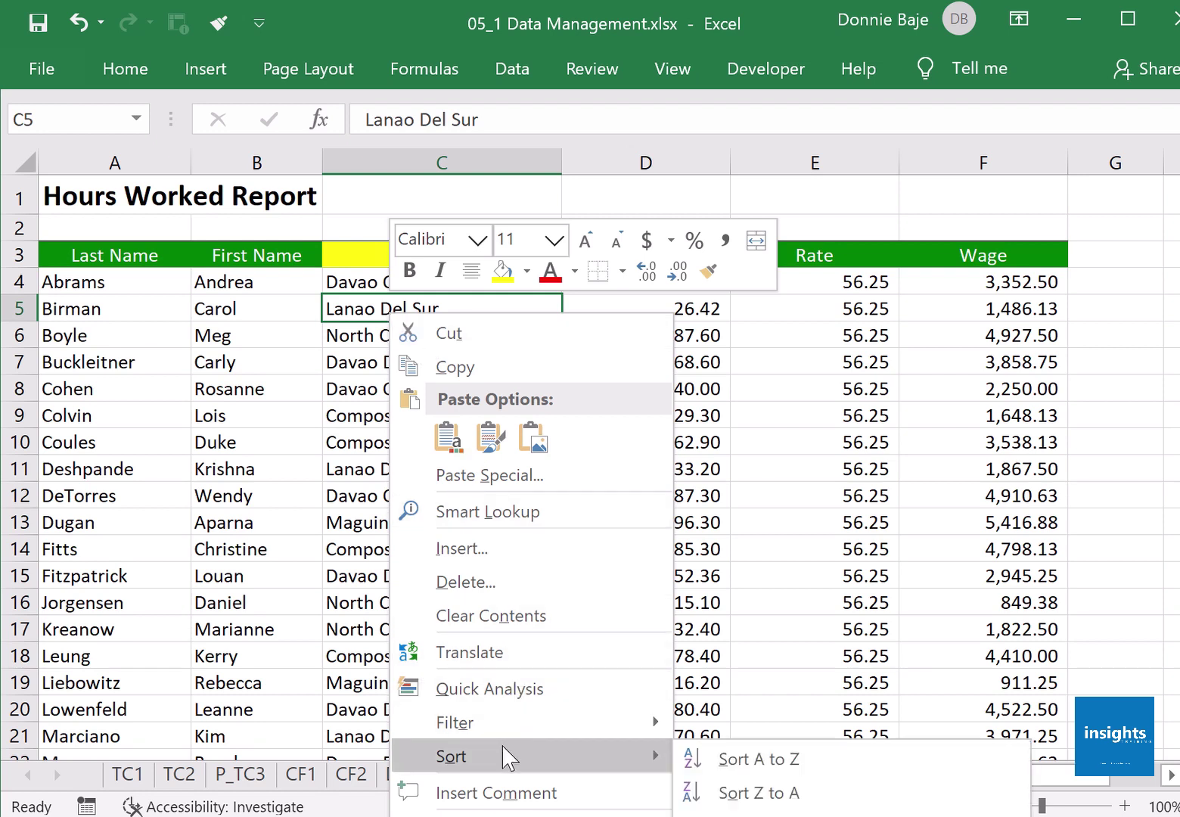
pyautogui.click(764, 759)
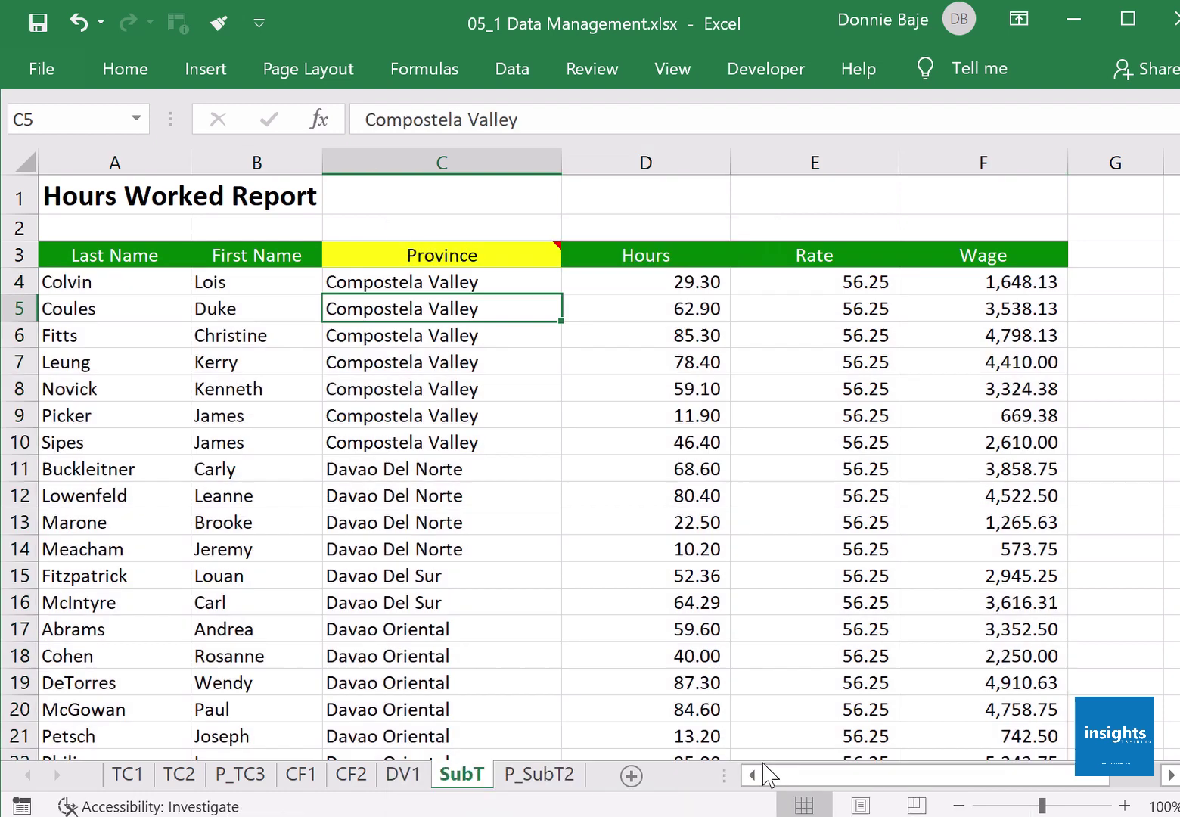
# Step: Check the sorted rows, then undo the sort to restore last-name order
pyautogui.click(23, 230)
pyautogui.click(264, 332)
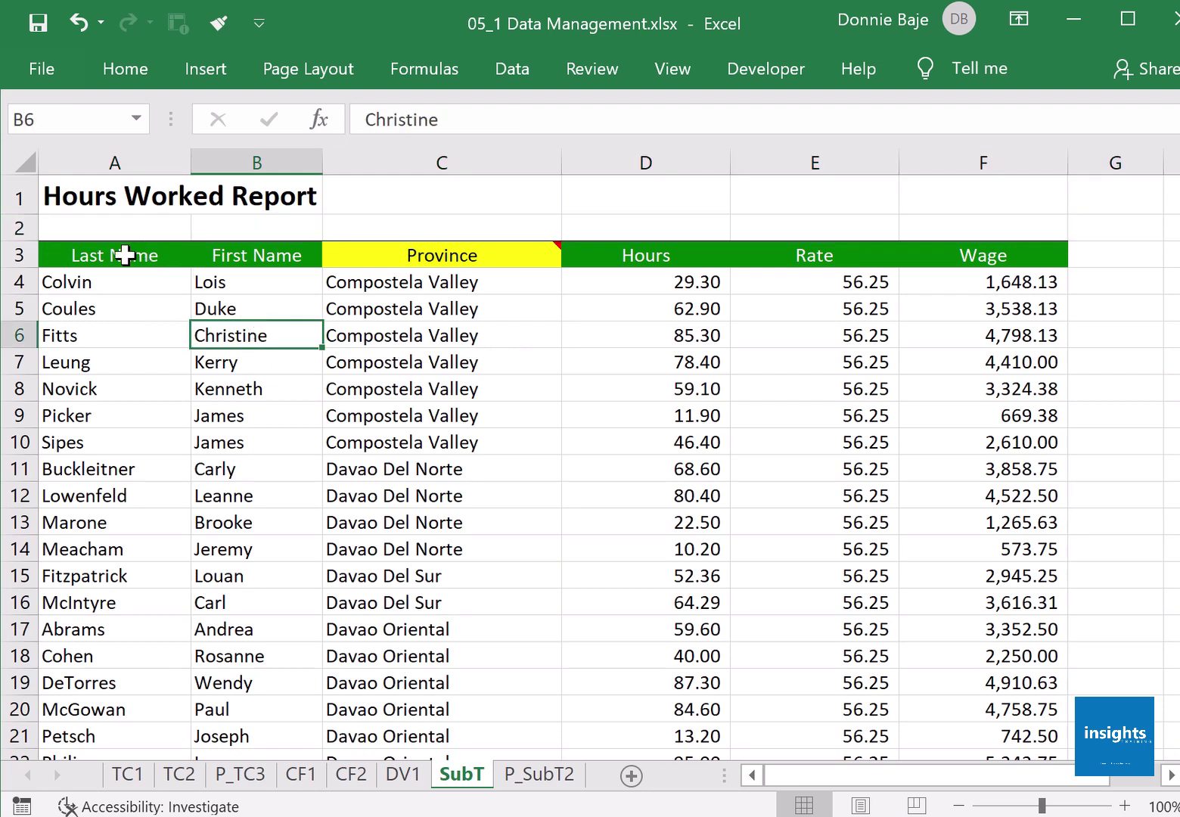
pyautogui.moveTo(121, 251); pyautogui.dragTo(1011, 530)
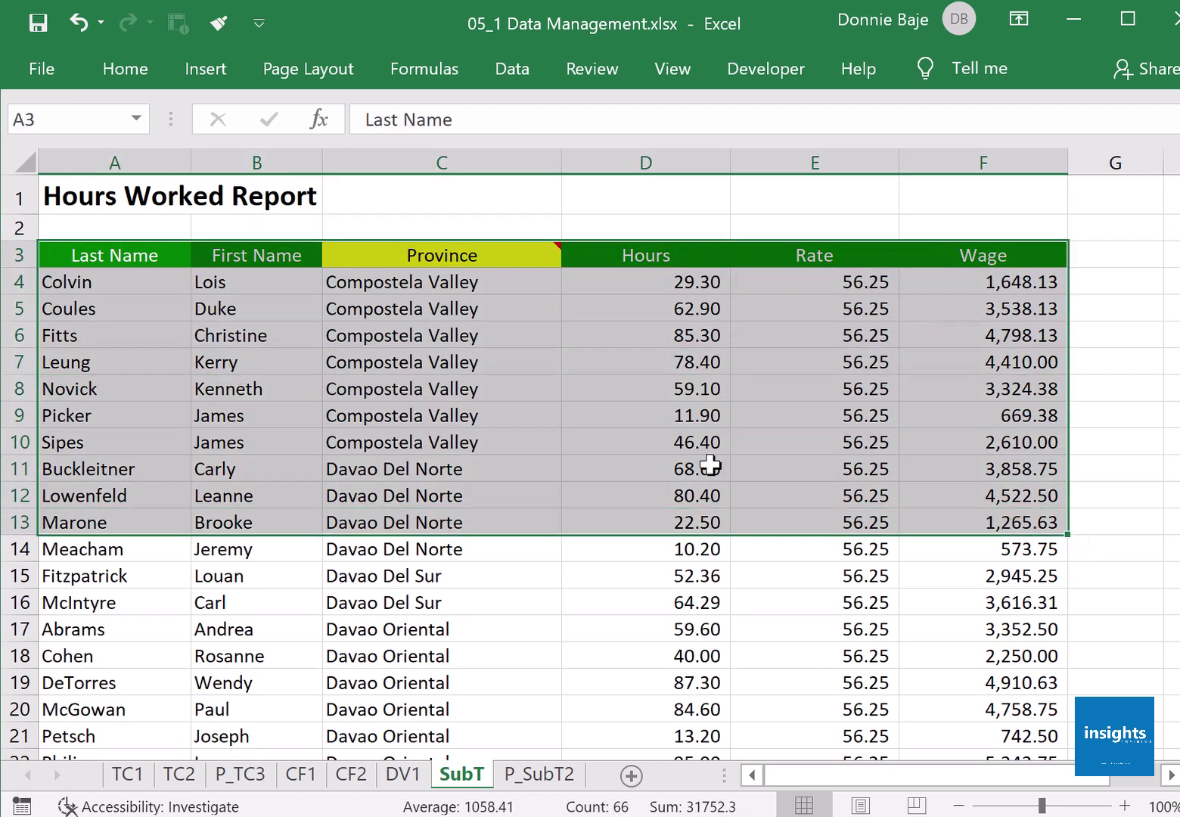
pyautogui.click(626, 390)
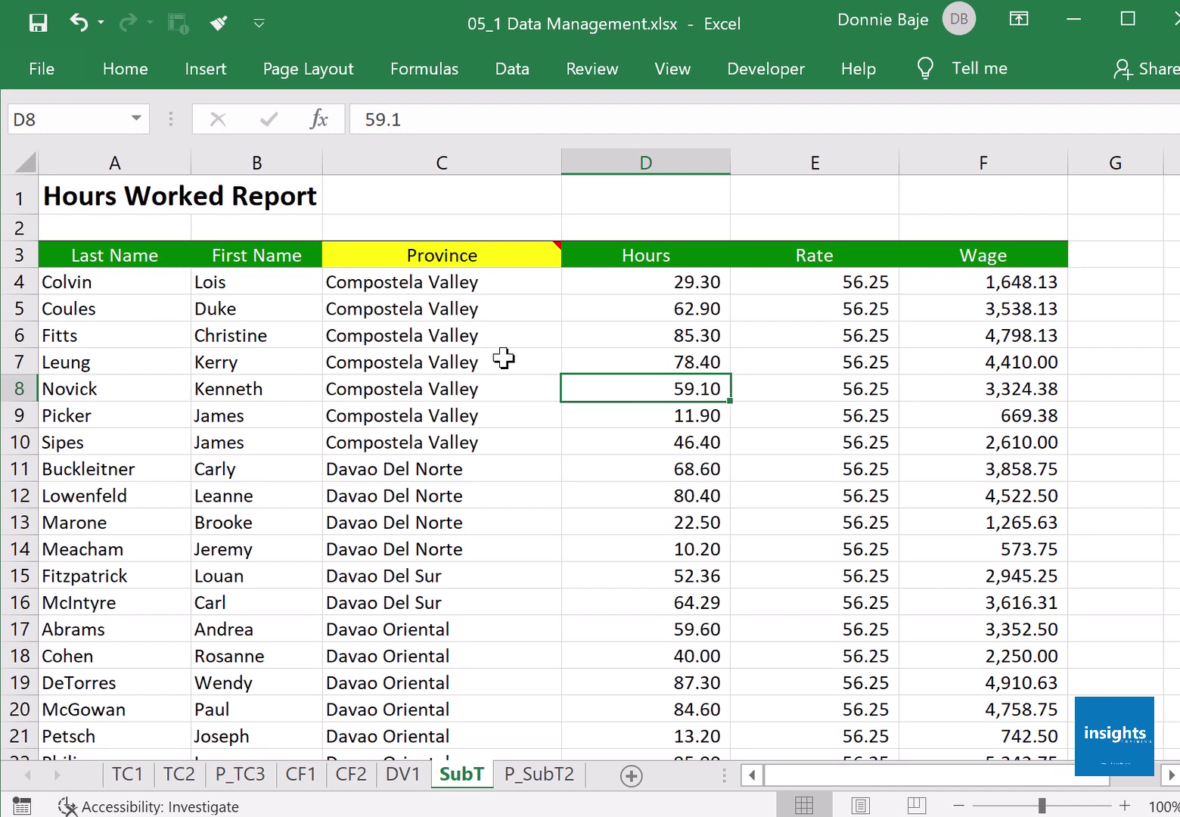
pyautogui.hotkey('ctrl', 'z')
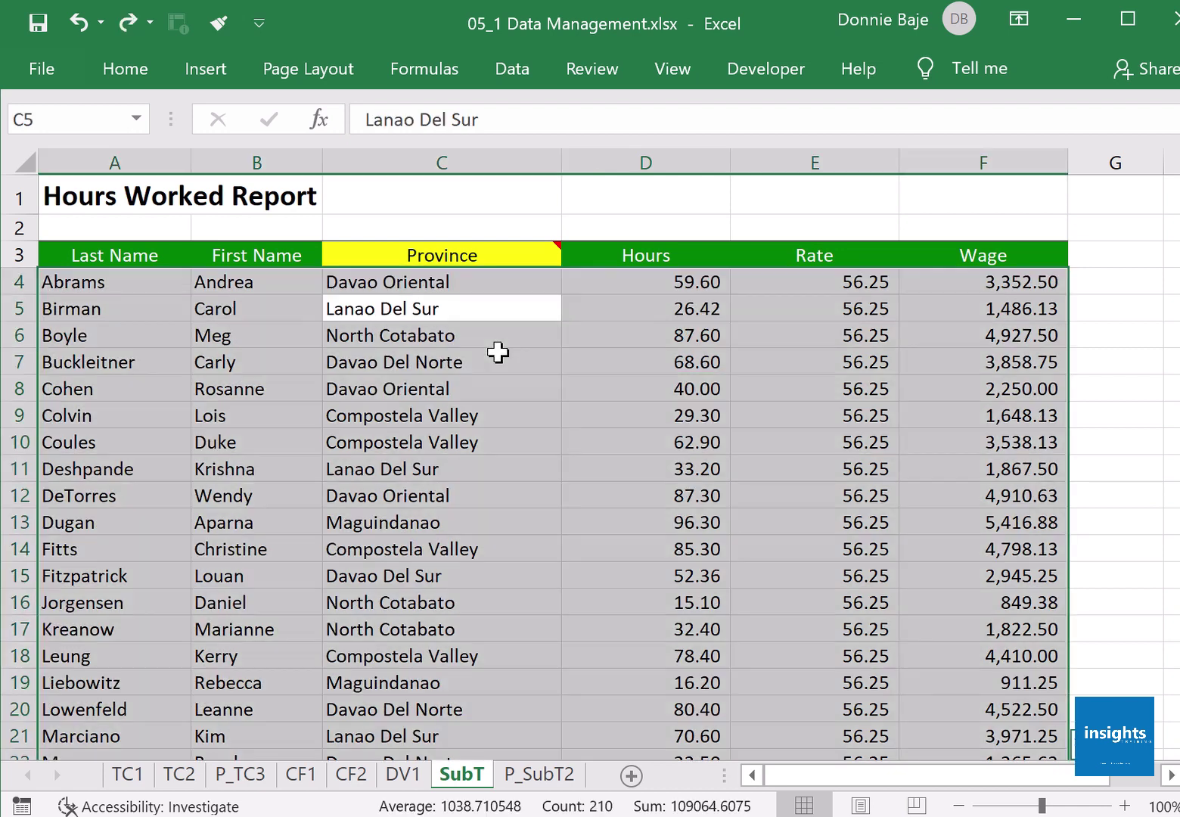
# Step: Re-sort the rows by Province A to Z so Compostela Valley comes first
pyautogui.click(485, 329)
pyautogui.rightClick(475, 310)
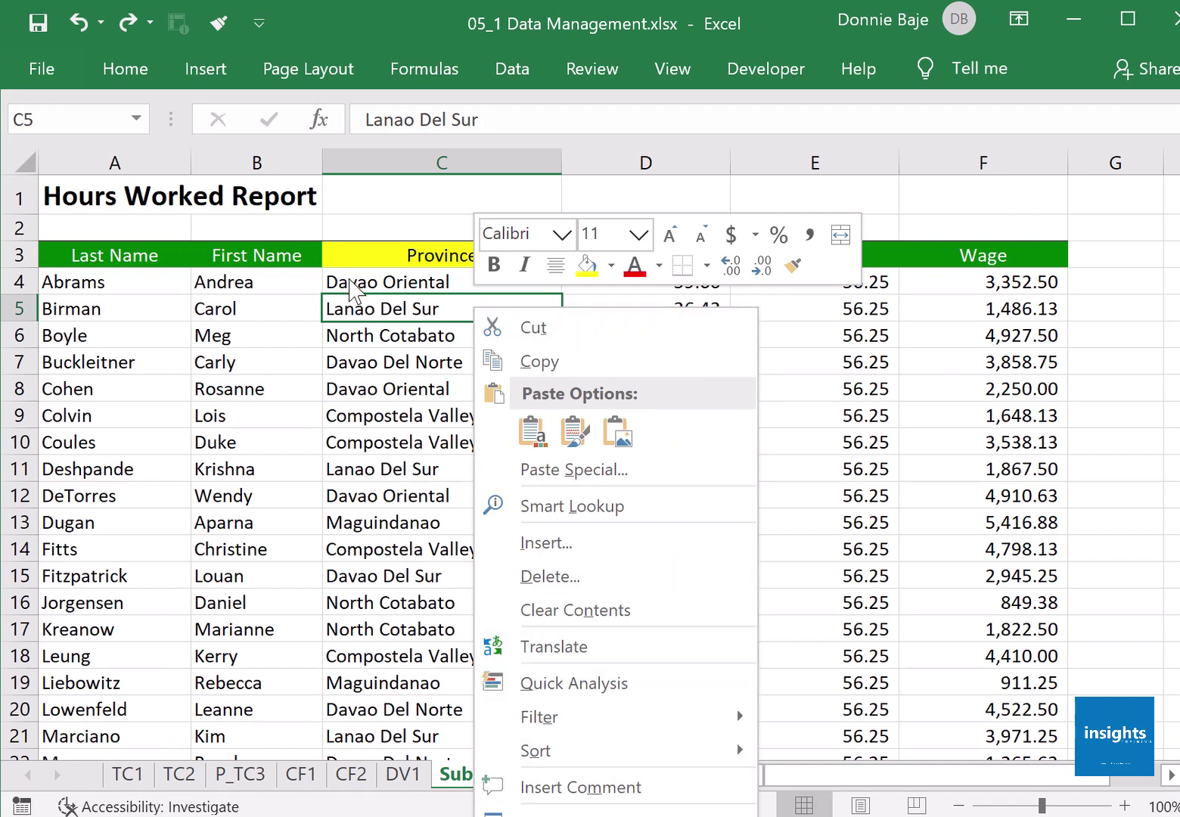
pyautogui.moveTo(529, 750)
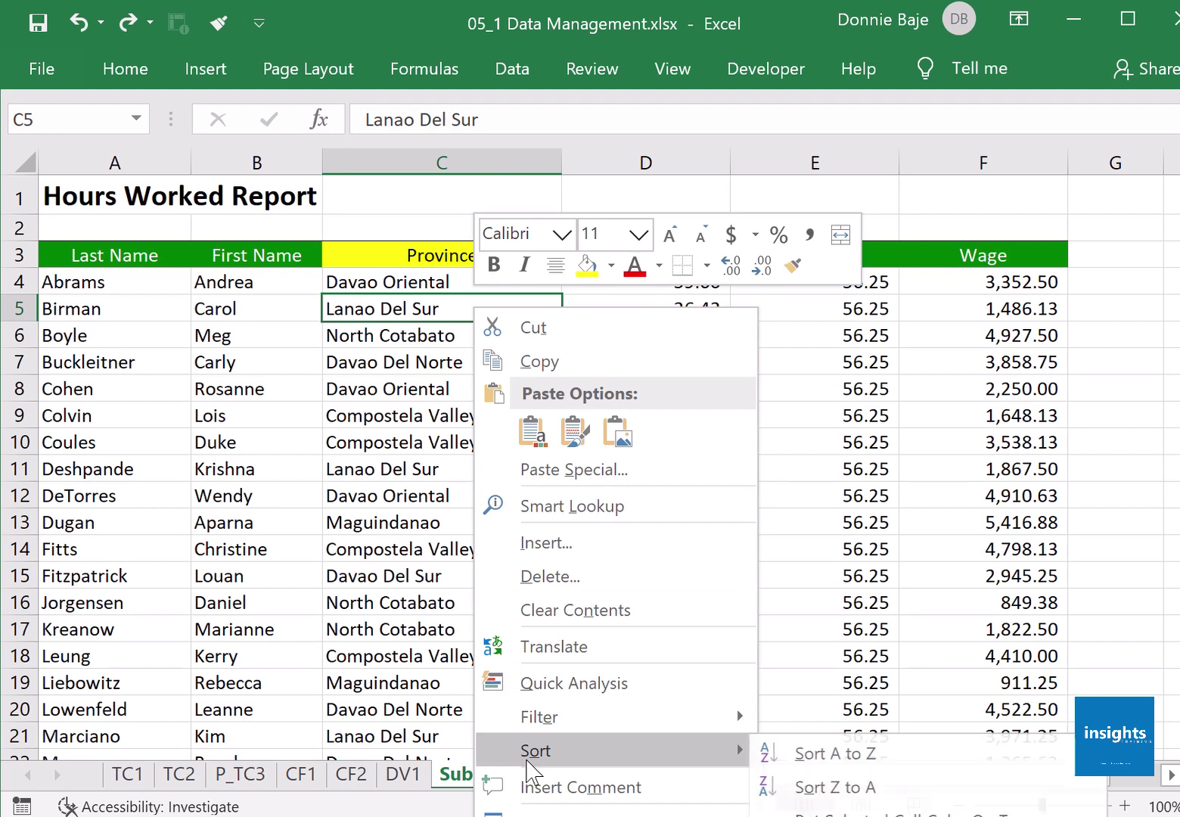
pyautogui.click(823, 771)
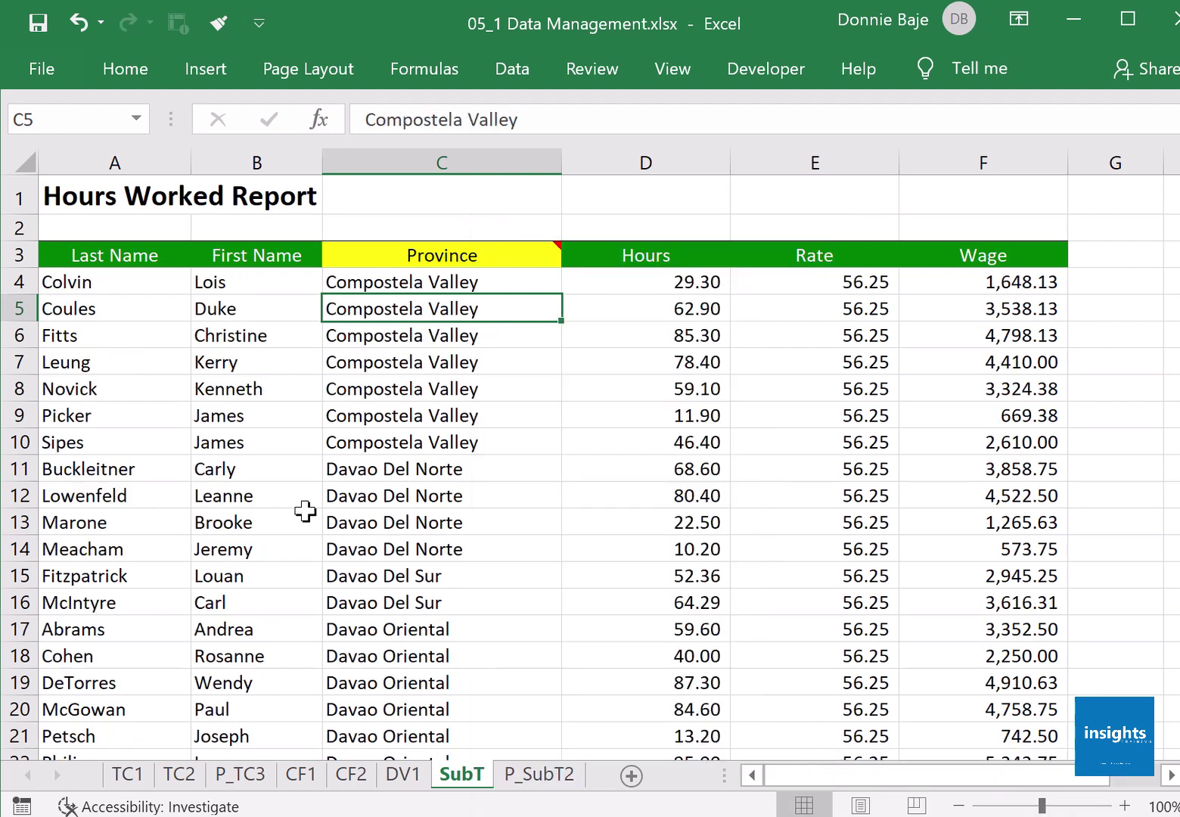
pyautogui.click(15, 280)
# Step: Open the Subtotal dialog with a Compostela Valley cell in the data selected
pyautogui.click(484, 406)
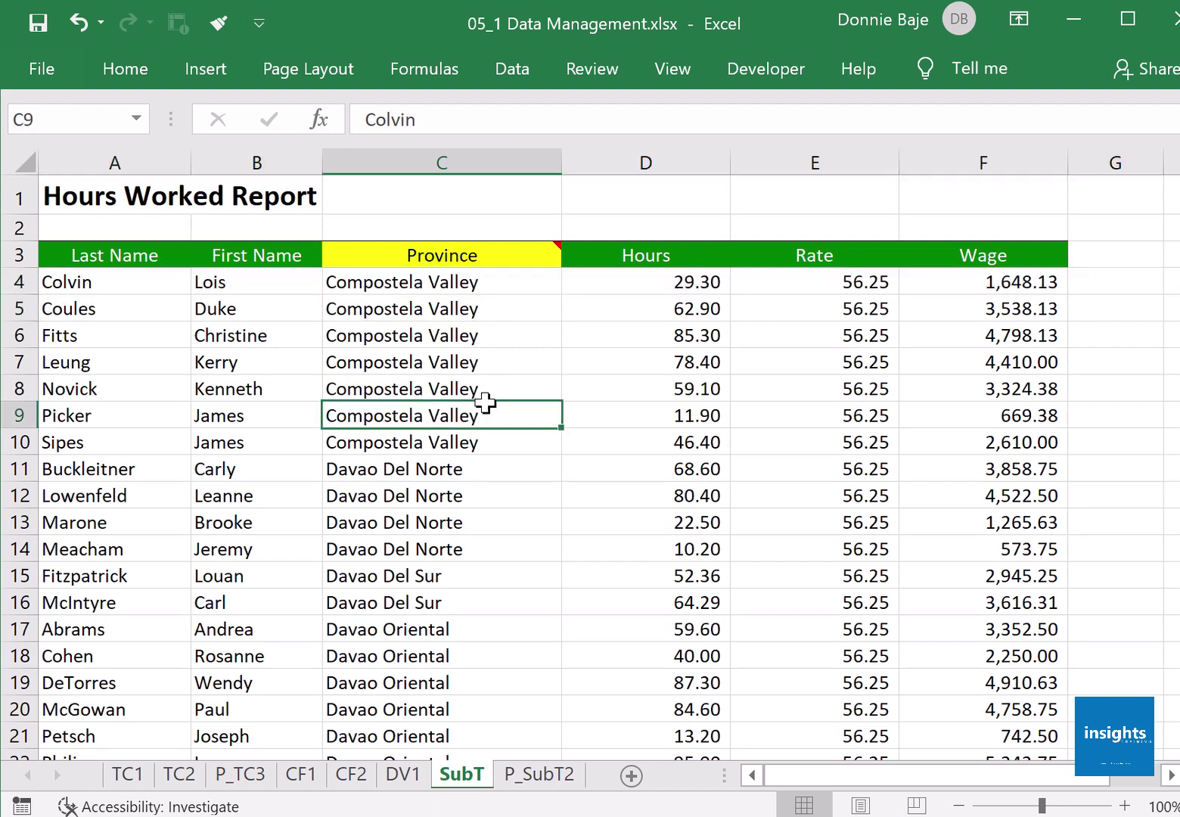
pyautogui.click(446, 470)
pyautogui.click(446, 553)
pyautogui.click(475, 390)
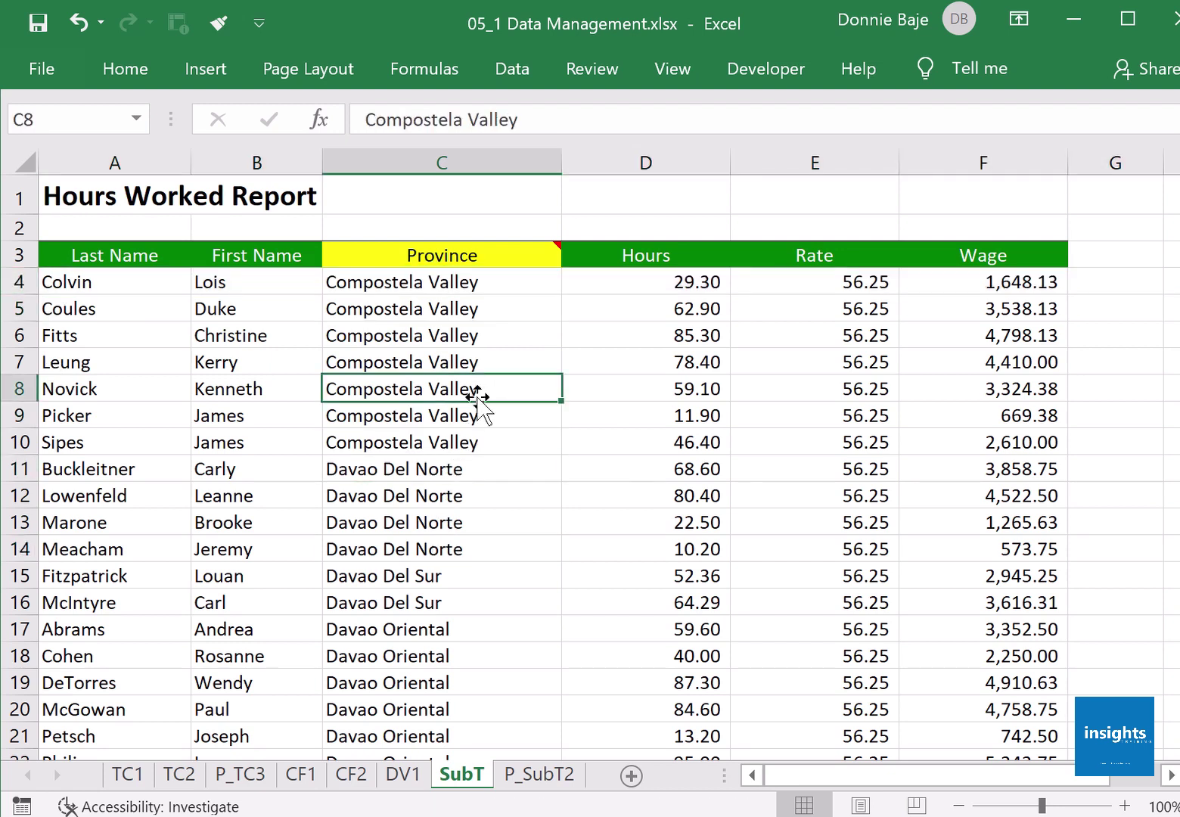
pyautogui.click(514, 82)
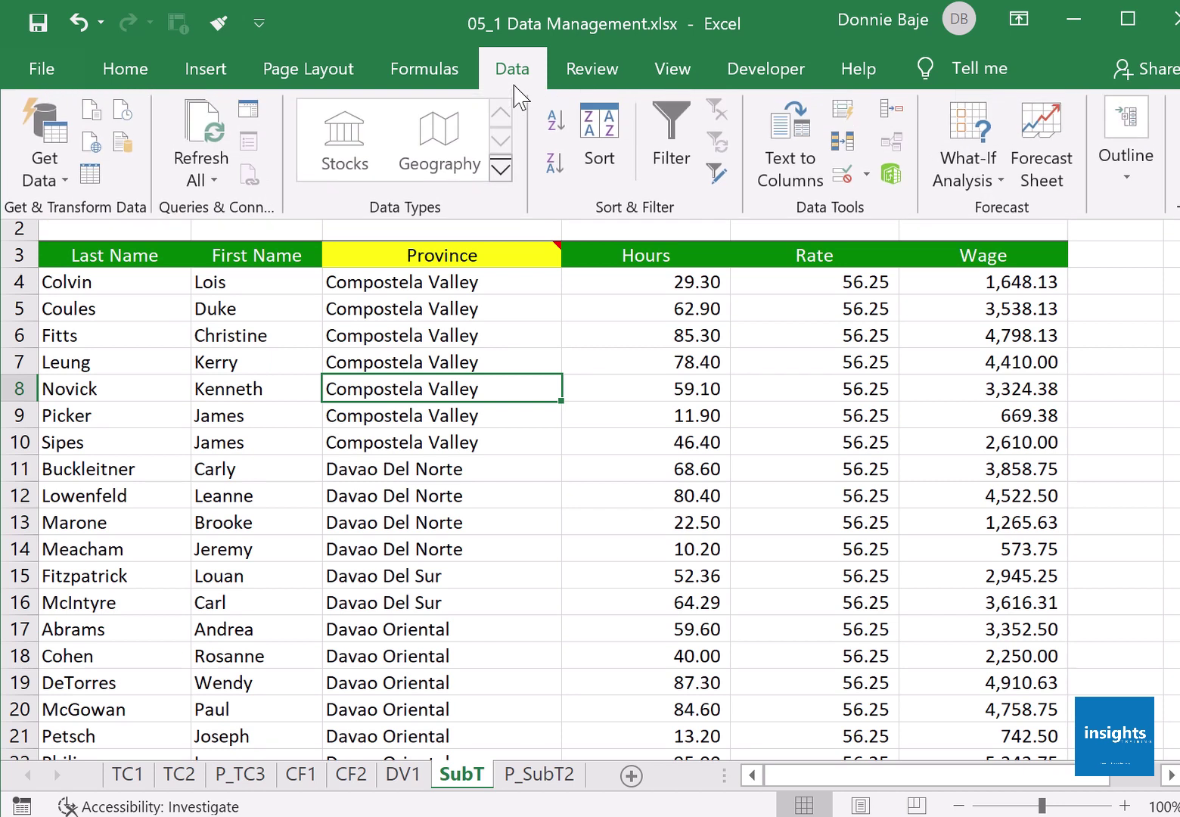
pyautogui.click(1132, 181)
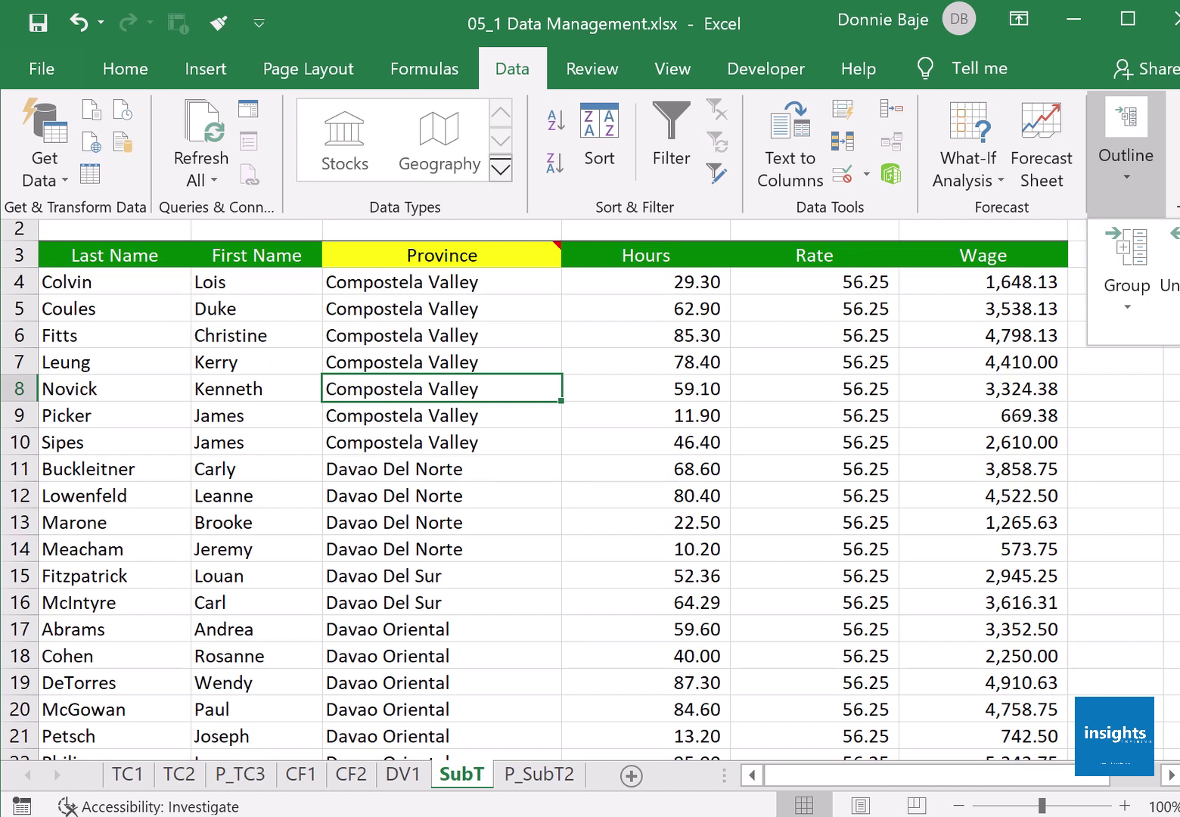
pyautogui.click(1173, 287)
pyautogui.moveTo(570, 67); pyautogui.dragTo(533, 140)
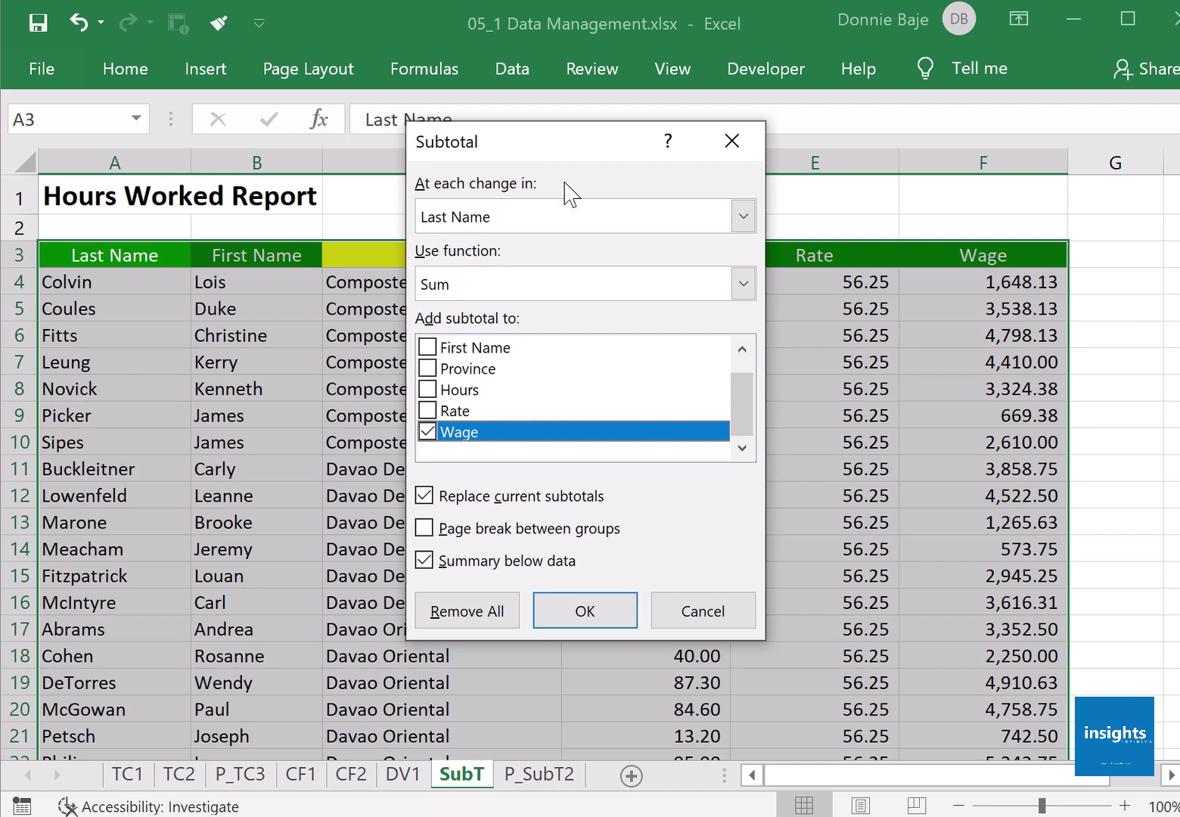
pyautogui.moveTo(501, 148); pyautogui.dragTo(455, 118)
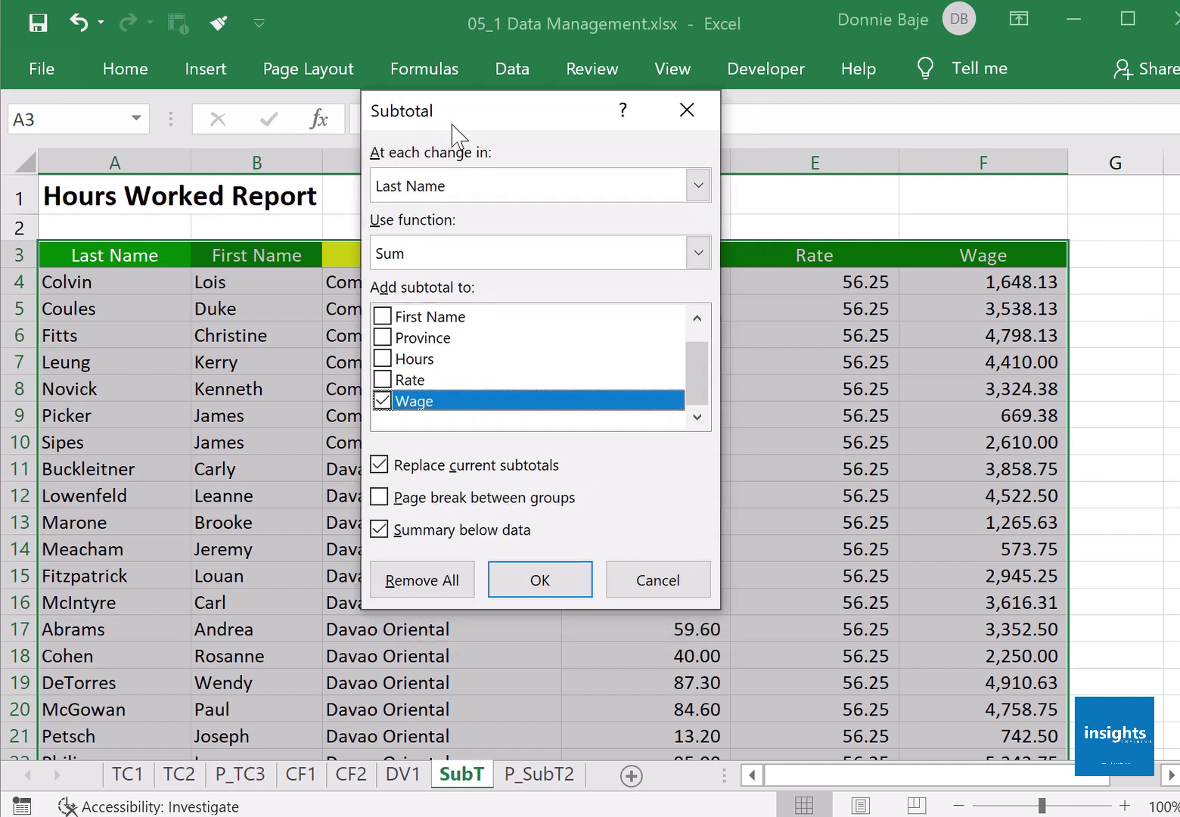
# Step: Subtotal at each change in Province using Sum on the Hours and Wage columns
pyautogui.click(434, 186)
pyautogui.click(413, 255)
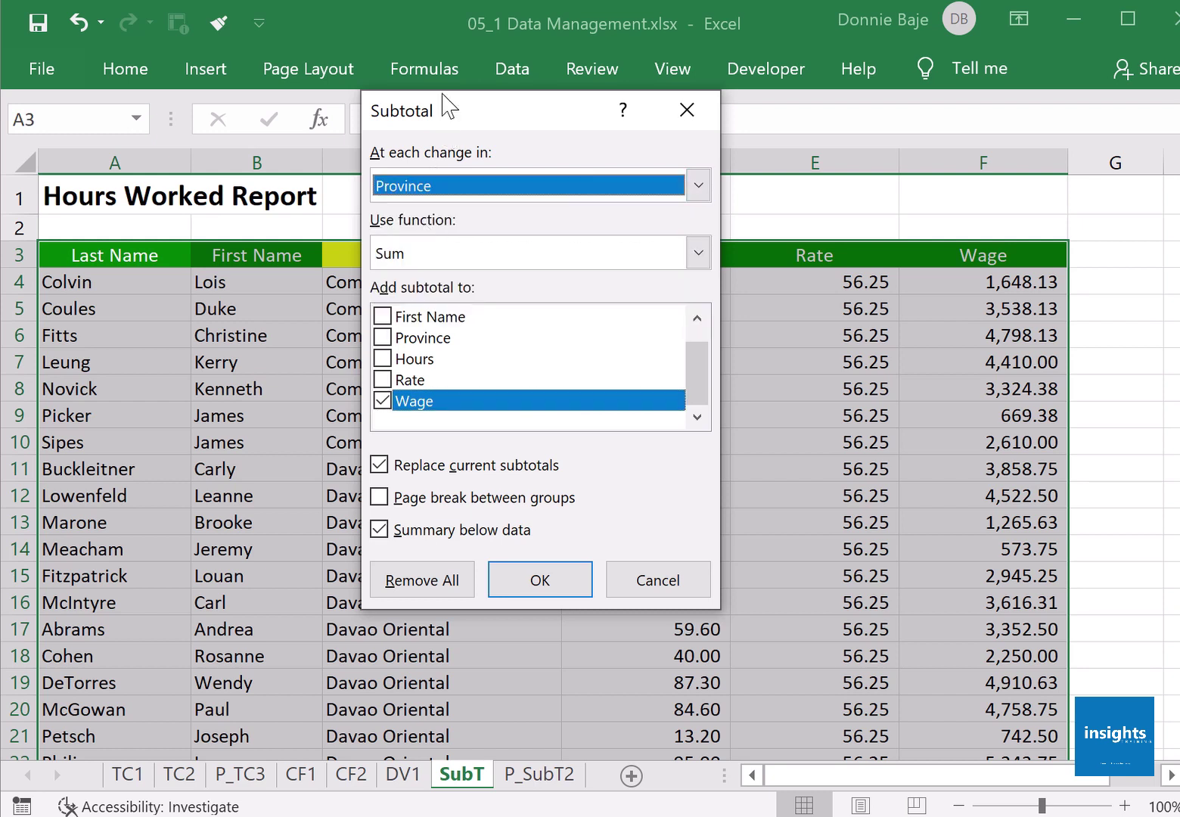
pyautogui.moveTo(448, 105); pyautogui.dragTo(679, 109)
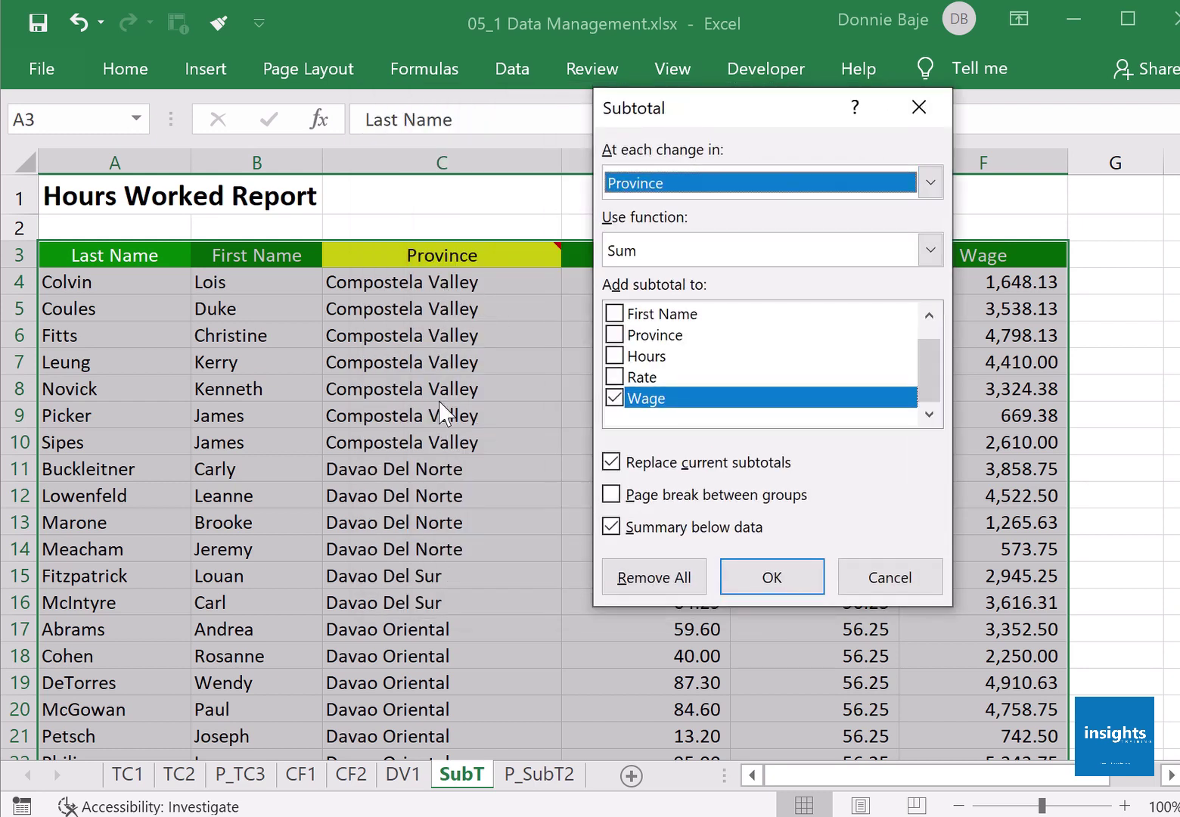
pyautogui.click(627, 250)
pyautogui.click(627, 276)
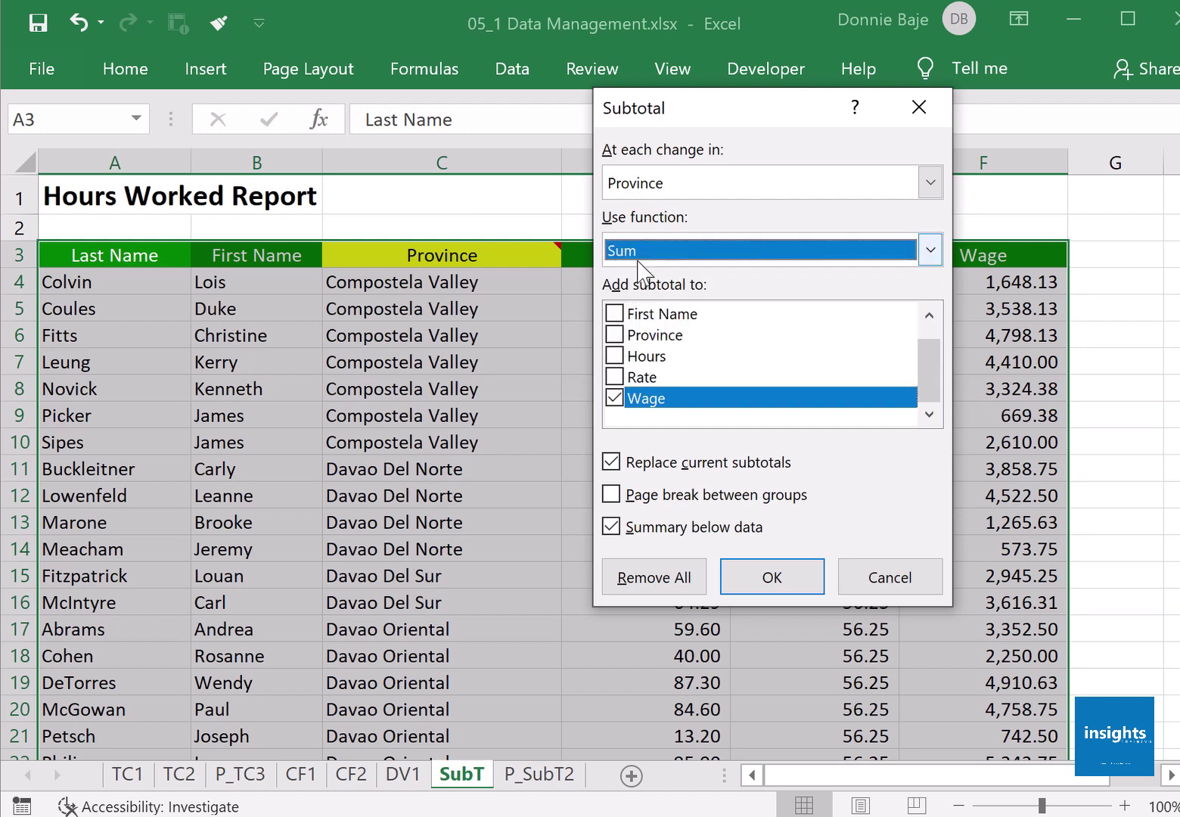
pyautogui.click(616, 357)
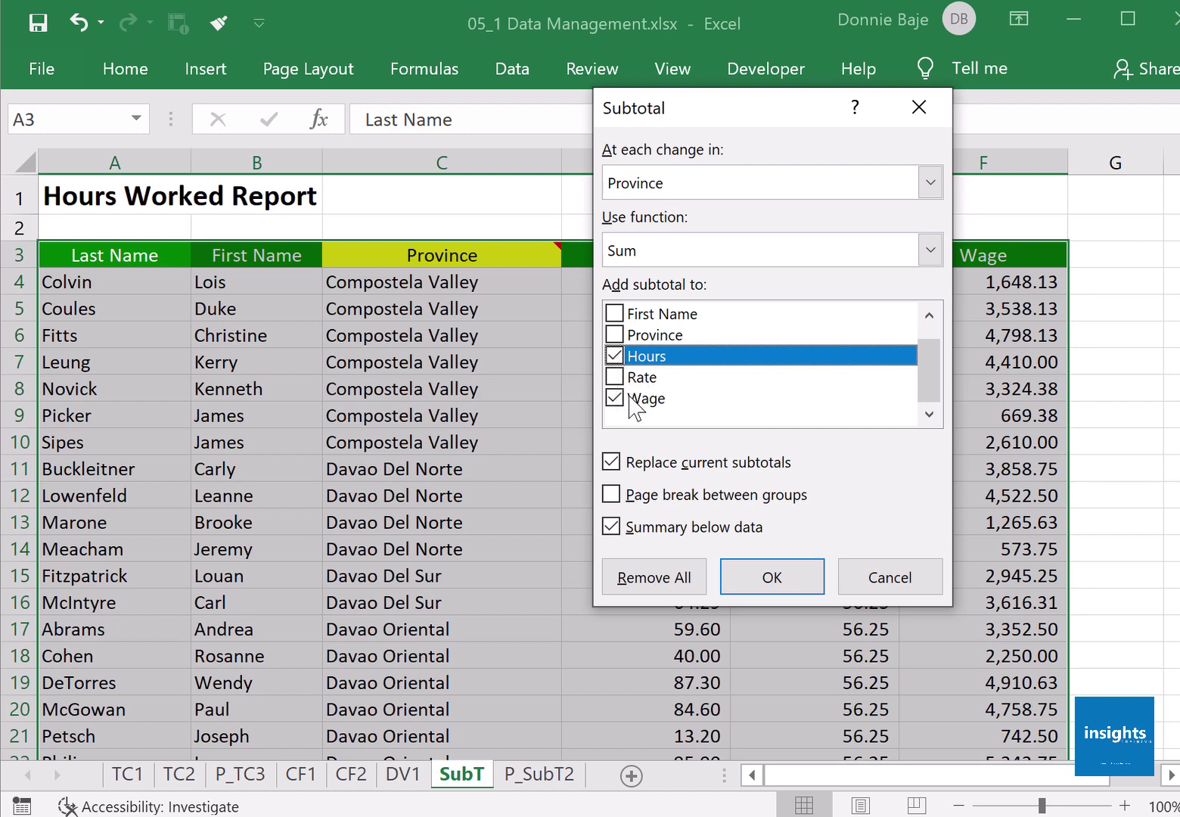
pyautogui.moveTo(744, 119); pyautogui.dragTo(631, 112)
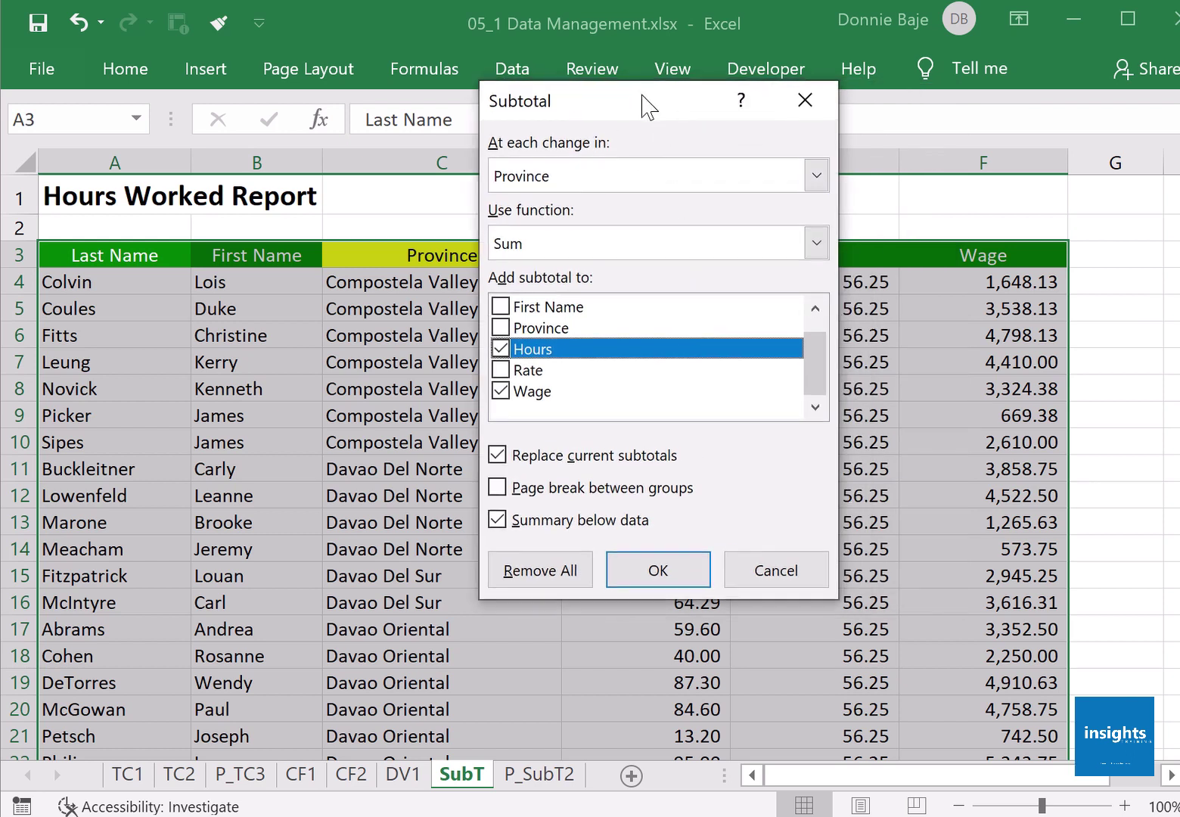
pyautogui.moveTo(645, 106); pyautogui.dragTo(605, 159)
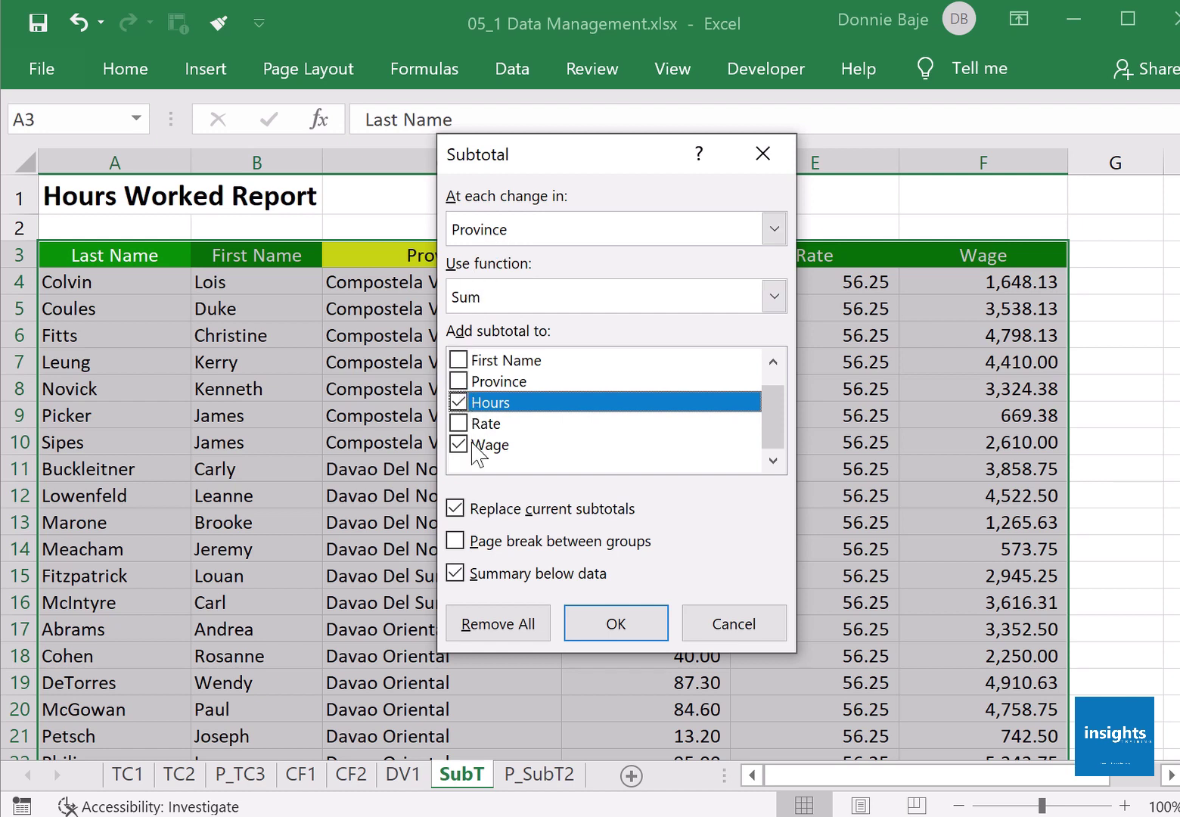
pyautogui.click(616, 626)
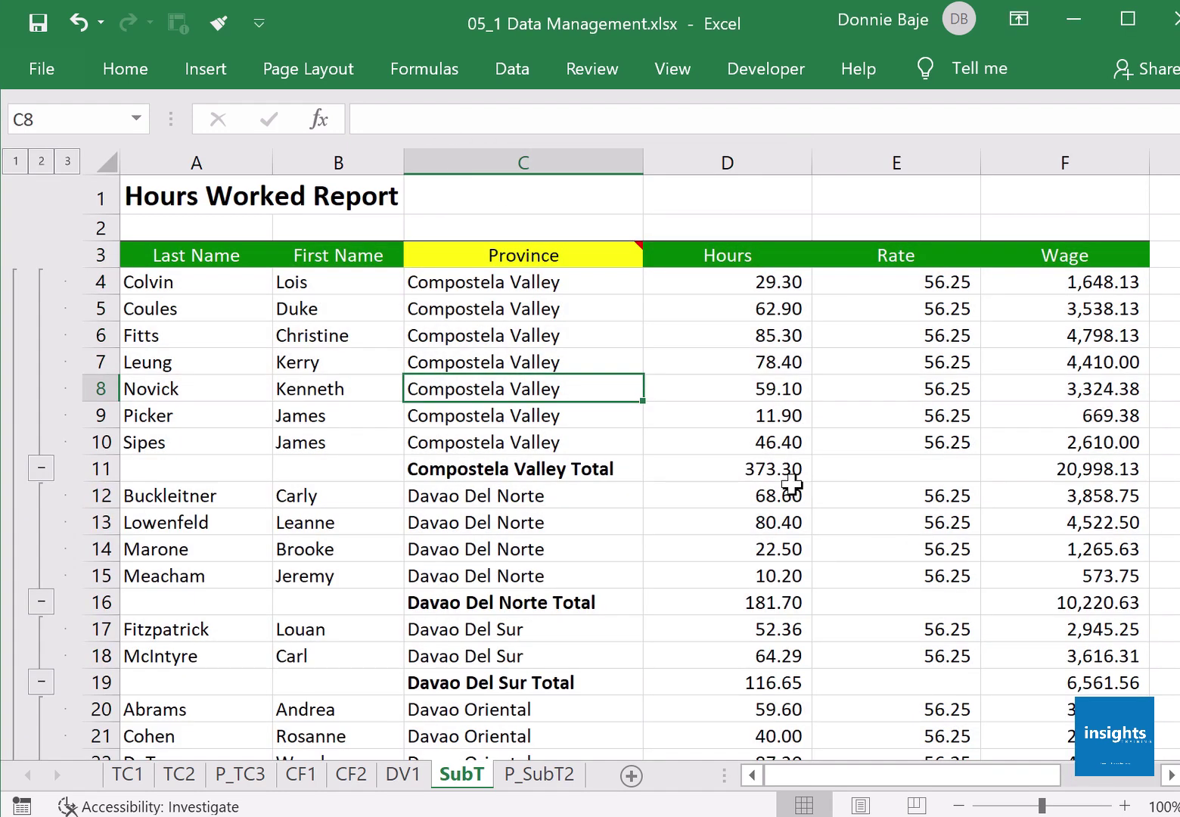
pyautogui.click(98, 469)
pyautogui.click(113, 602)
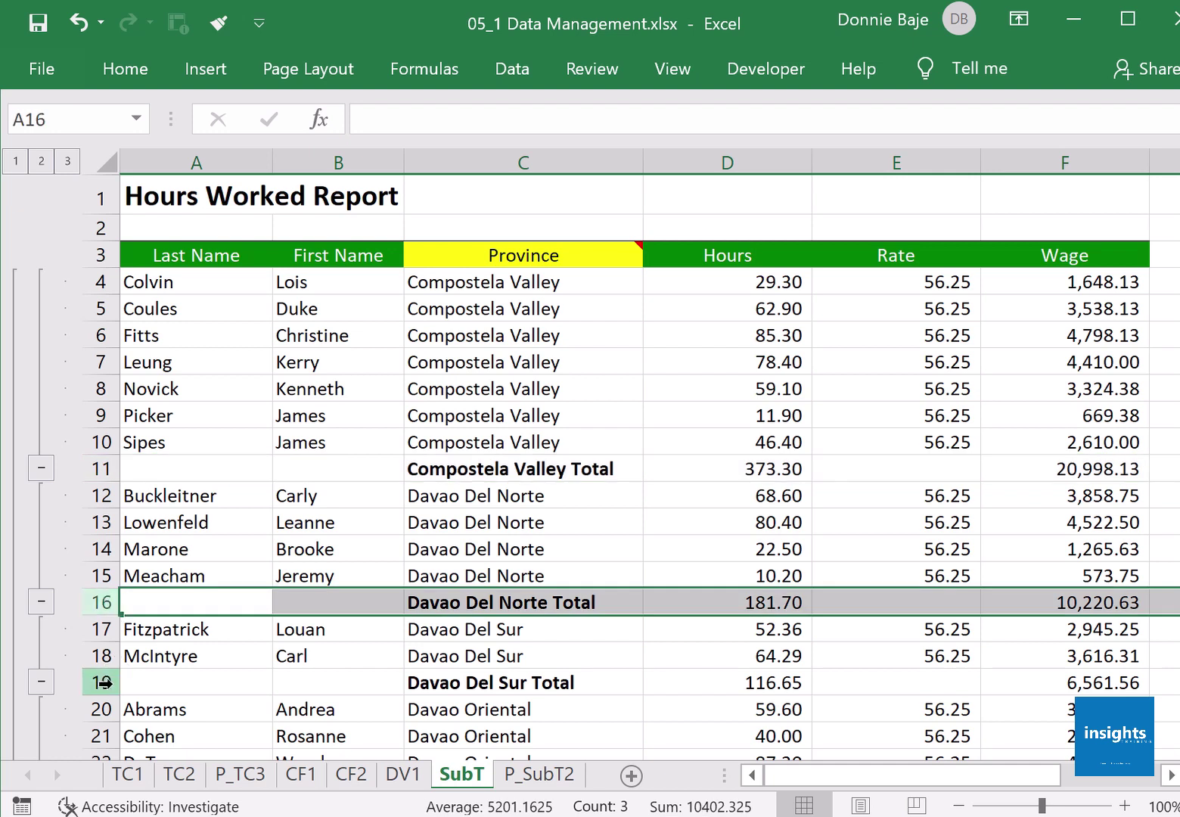
pyautogui.click(106, 682)
pyautogui.scroll(-1, 358, 540)
pyautogui.scroll(1, 358, 540)
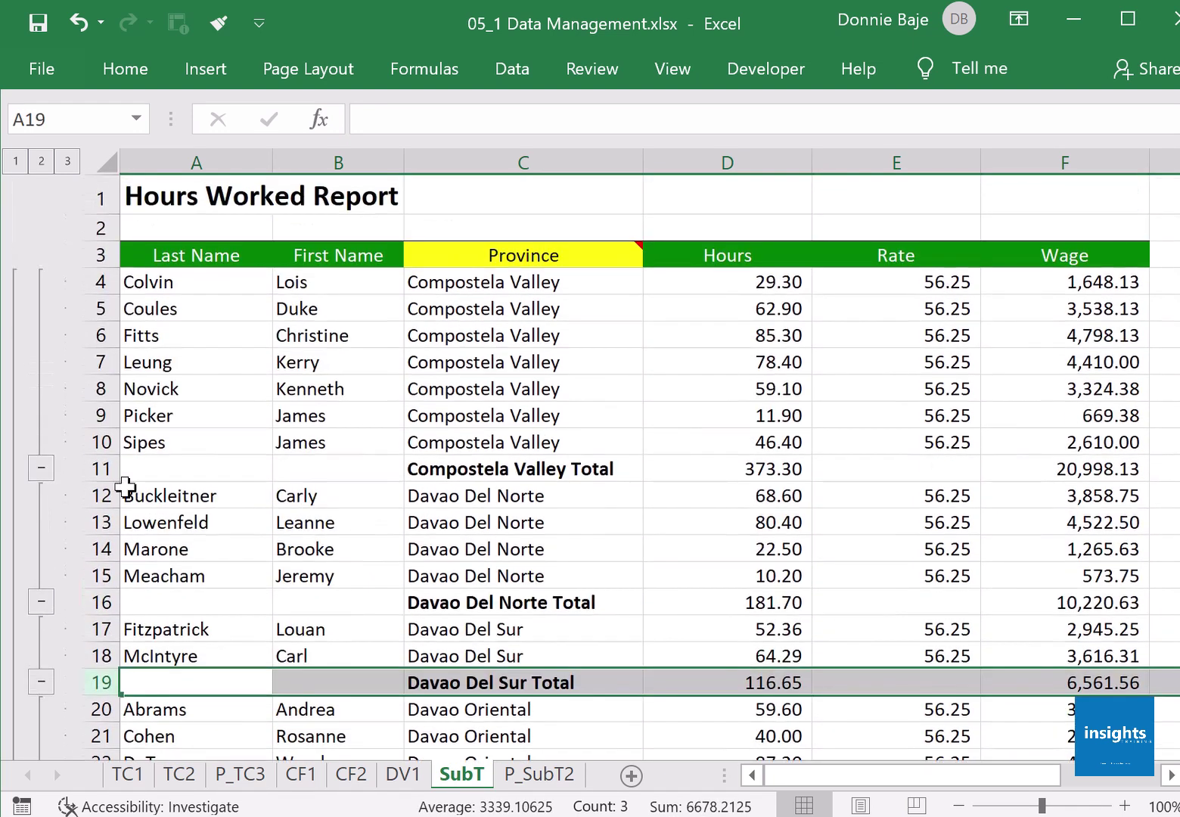
pyautogui.click(41, 468)
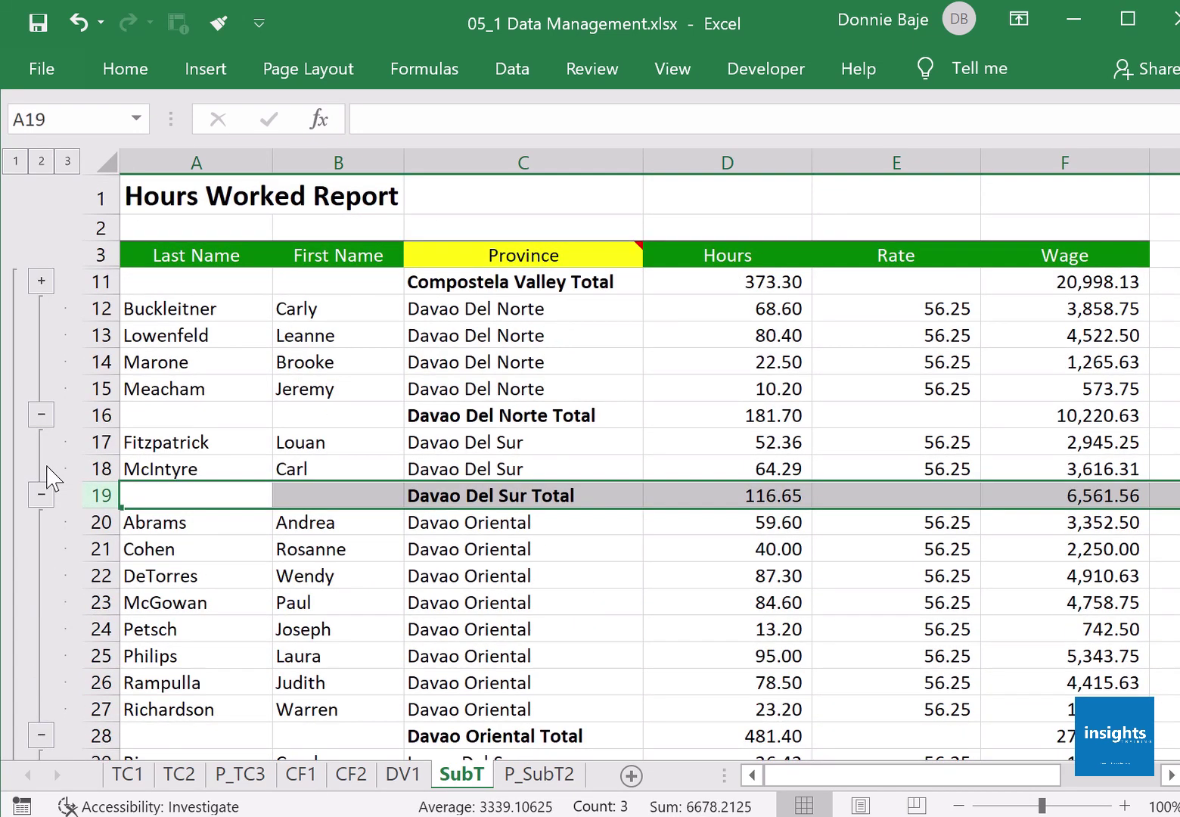
pyautogui.click(40, 415)
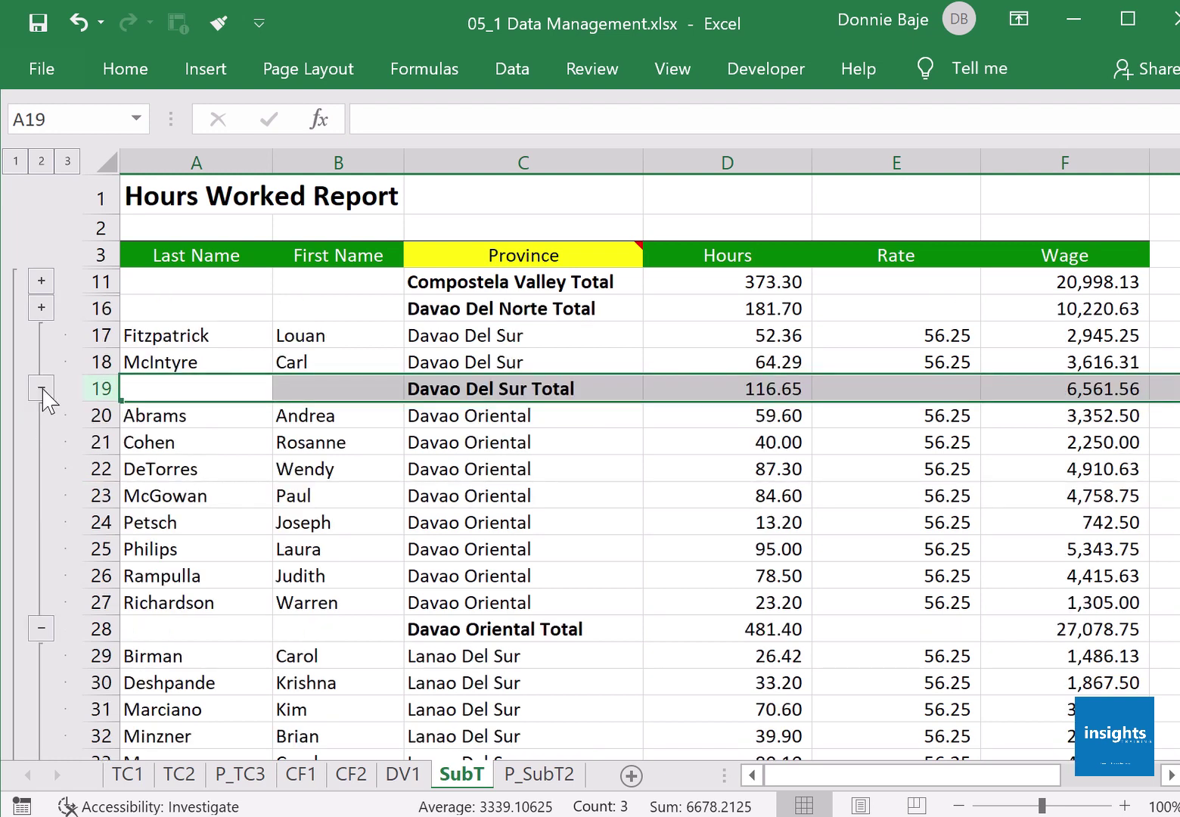
pyautogui.click(41, 387)
pyautogui.click(40, 576)
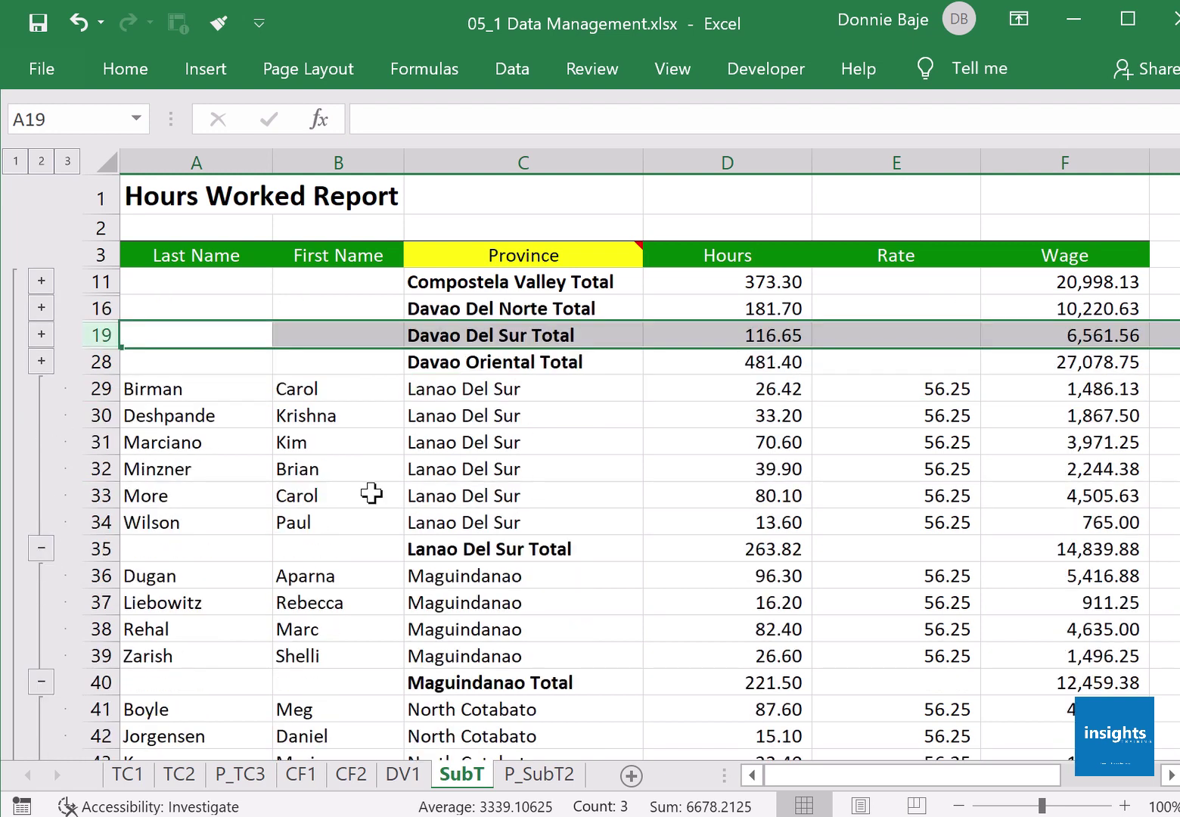
pyautogui.click(372, 493)
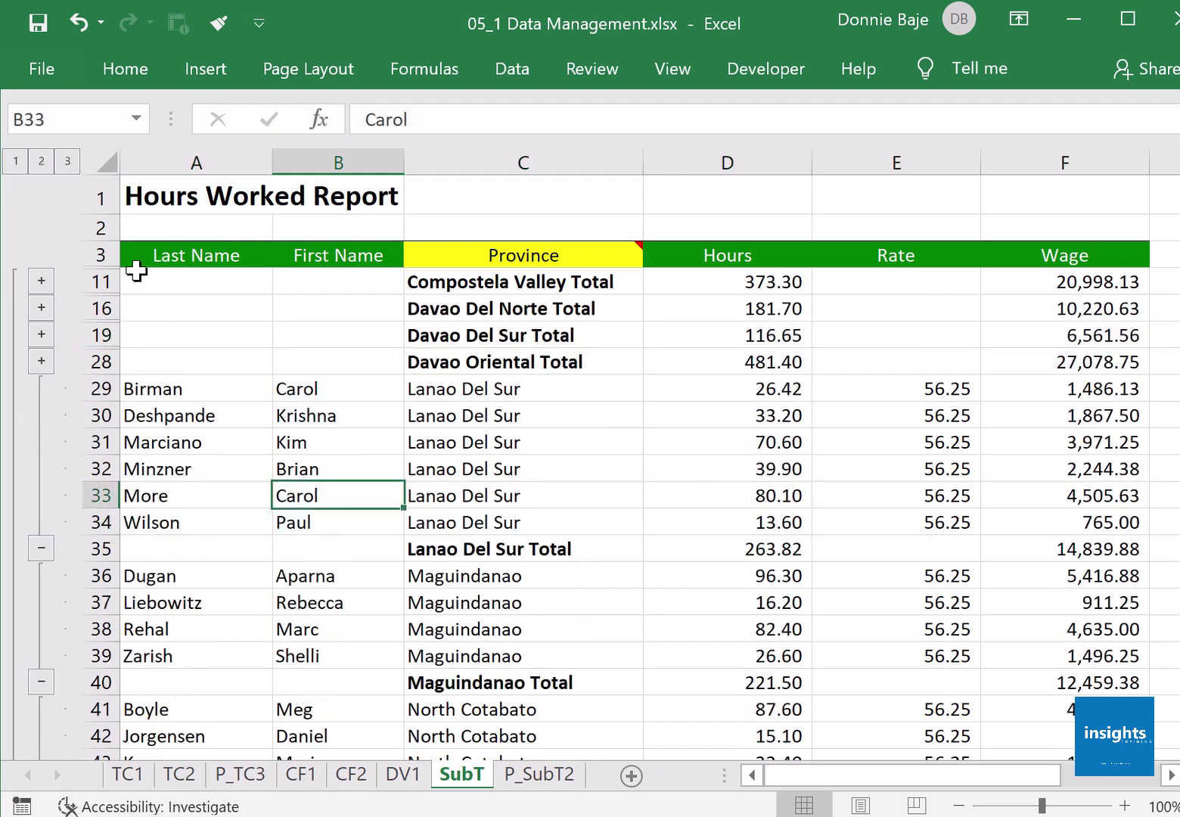
pyautogui.click(42, 164)
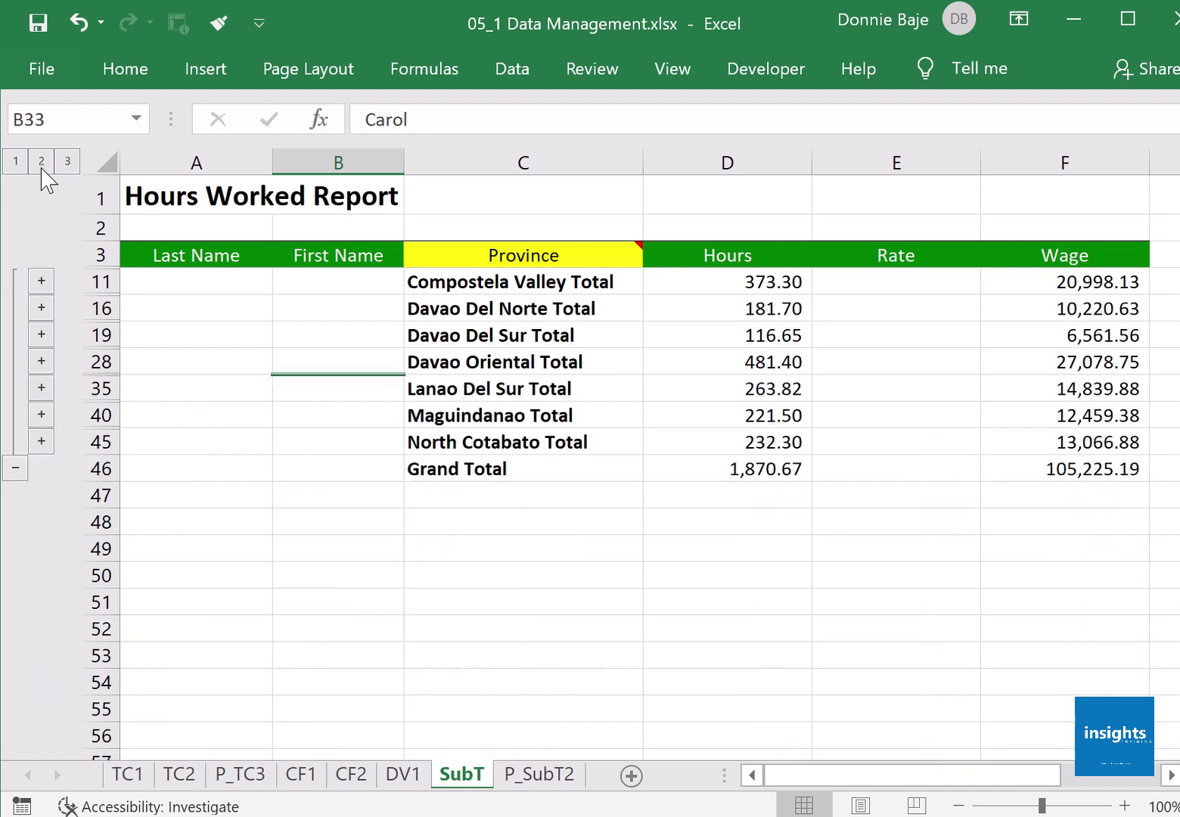
pyautogui.click(473, 552)
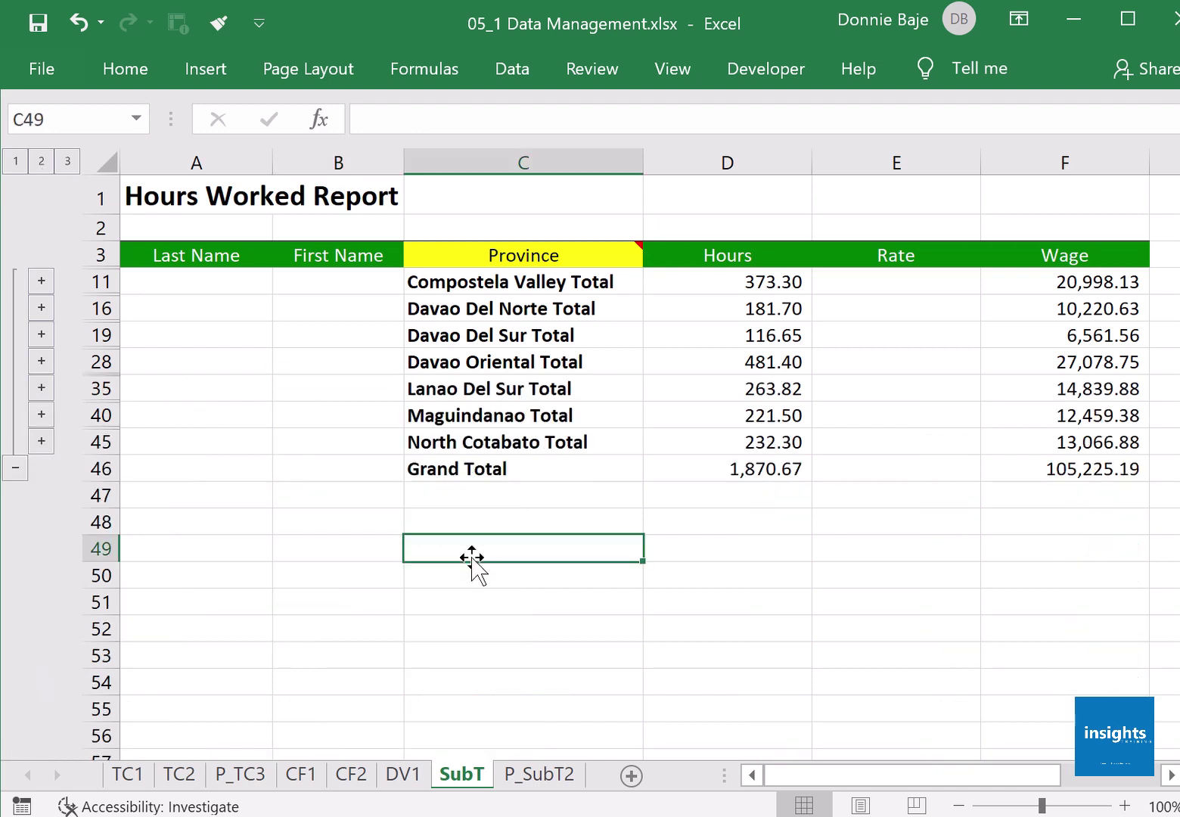
pyautogui.click(69, 161)
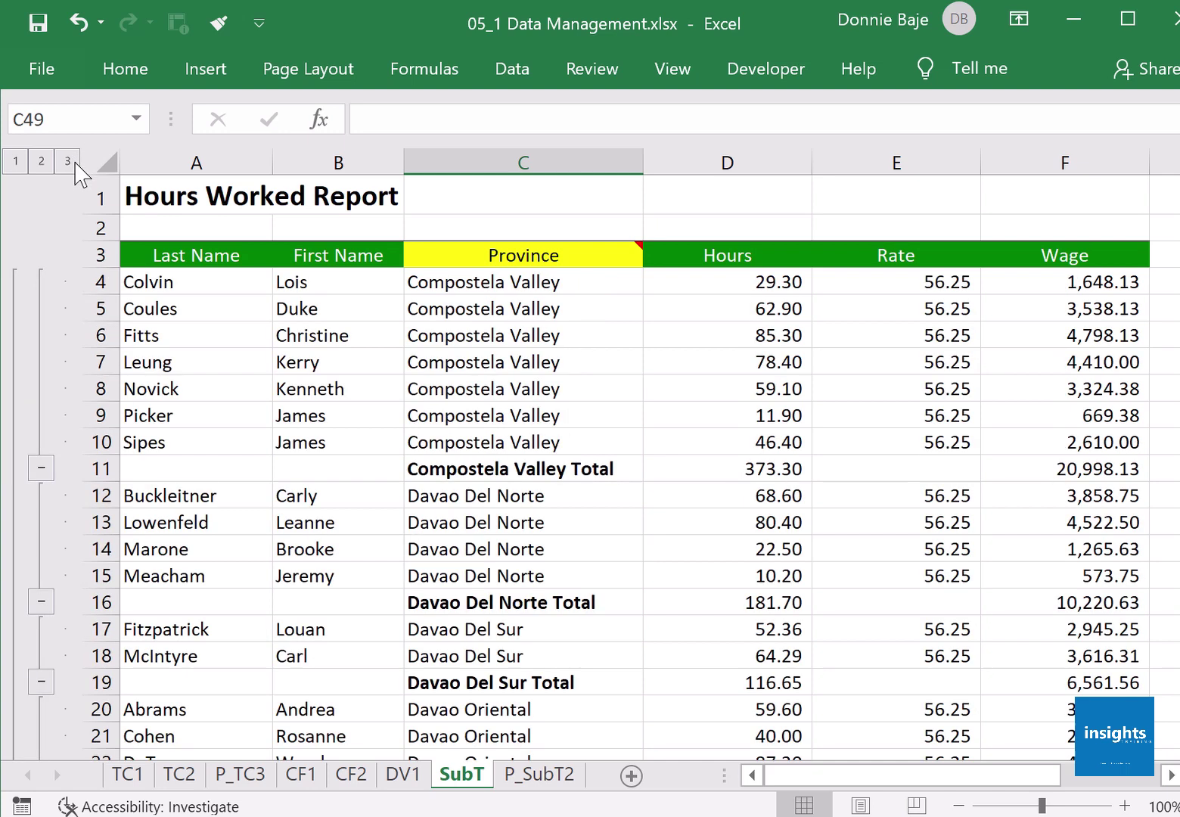
# Step: Remove all subtotals from the report with Remove All, then make the Excel window smaller
pyautogui.click(522, 369)
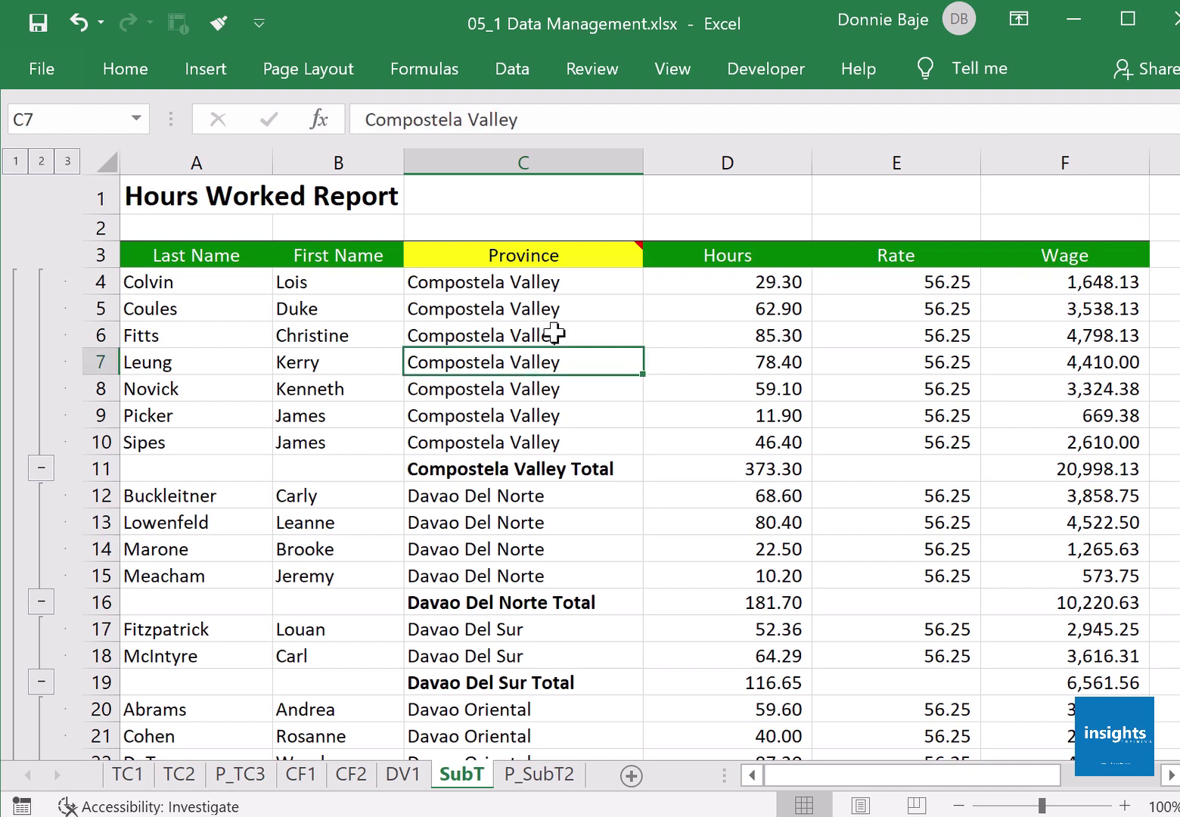
pyautogui.click(521, 72)
pyautogui.click(1147, 162)
pyautogui.click(1135, 291)
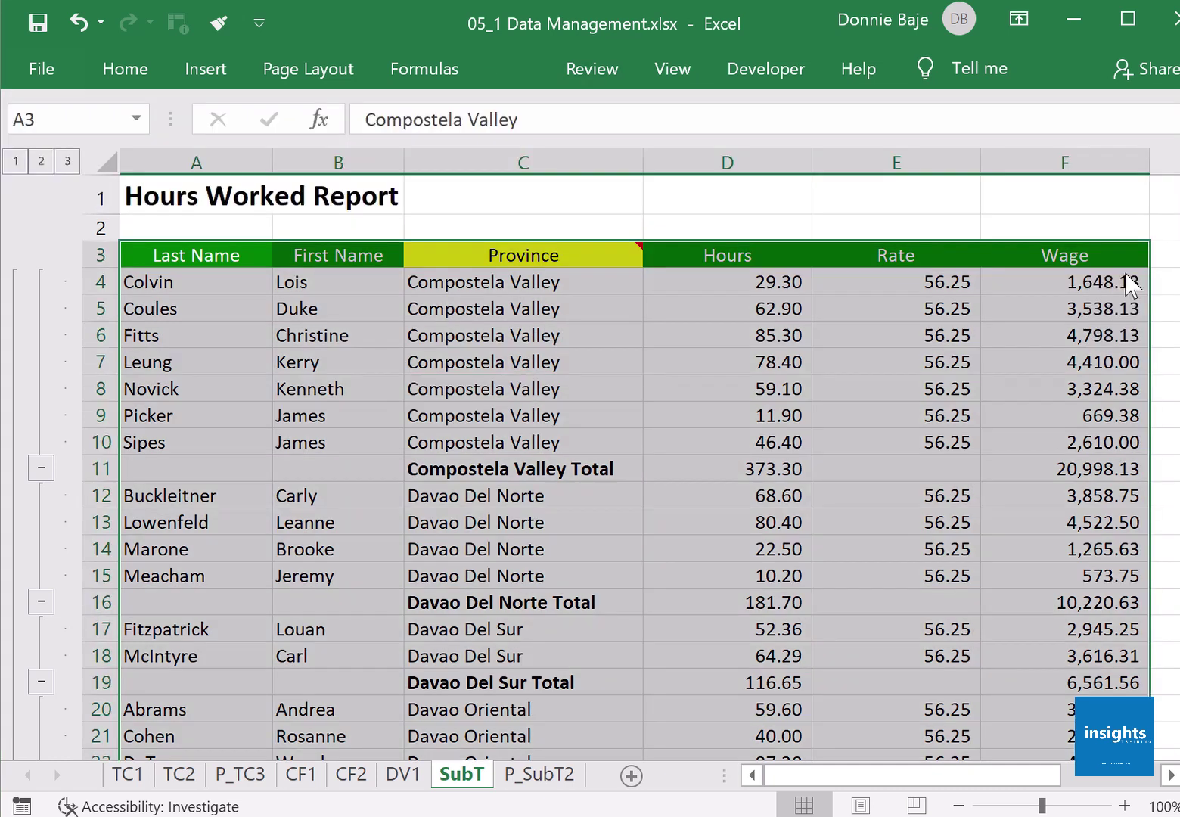
pyautogui.click(524, 625)
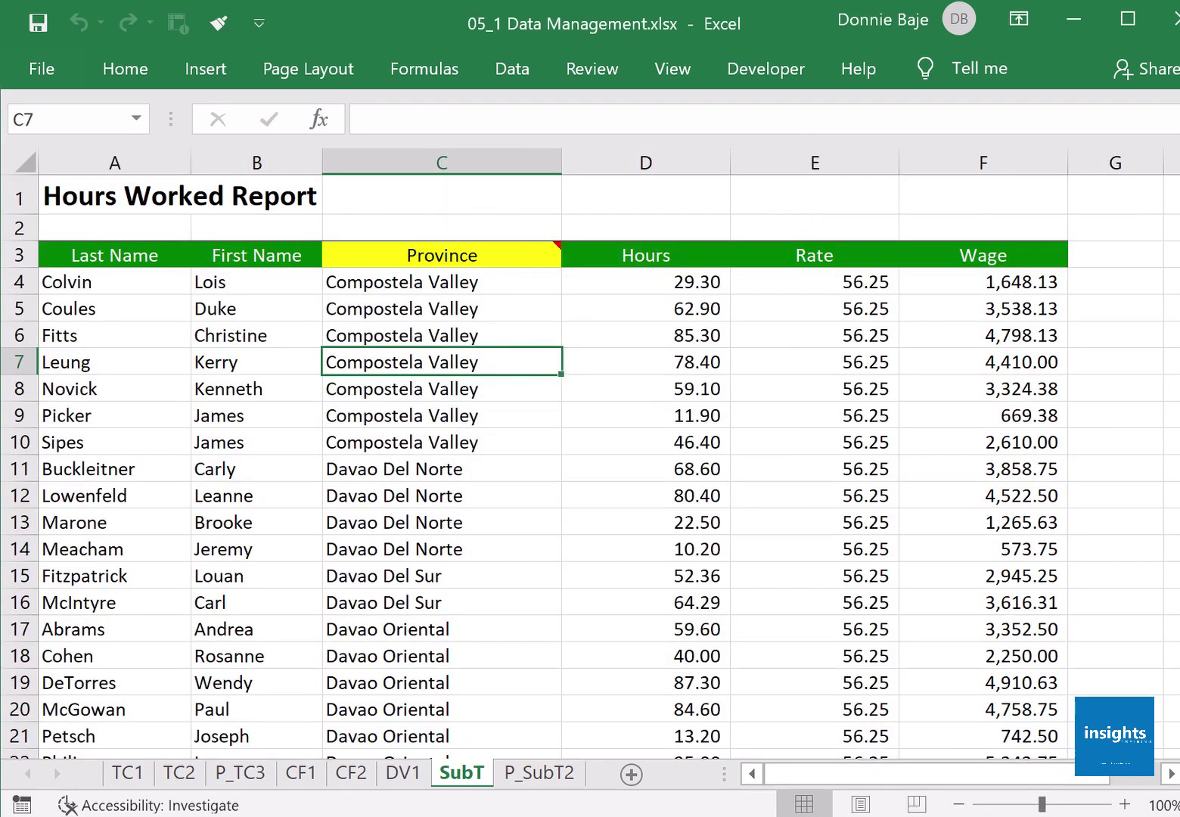
pyautogui.moveTo(1179, 815); pyautogui.dragTo(1000, 779)
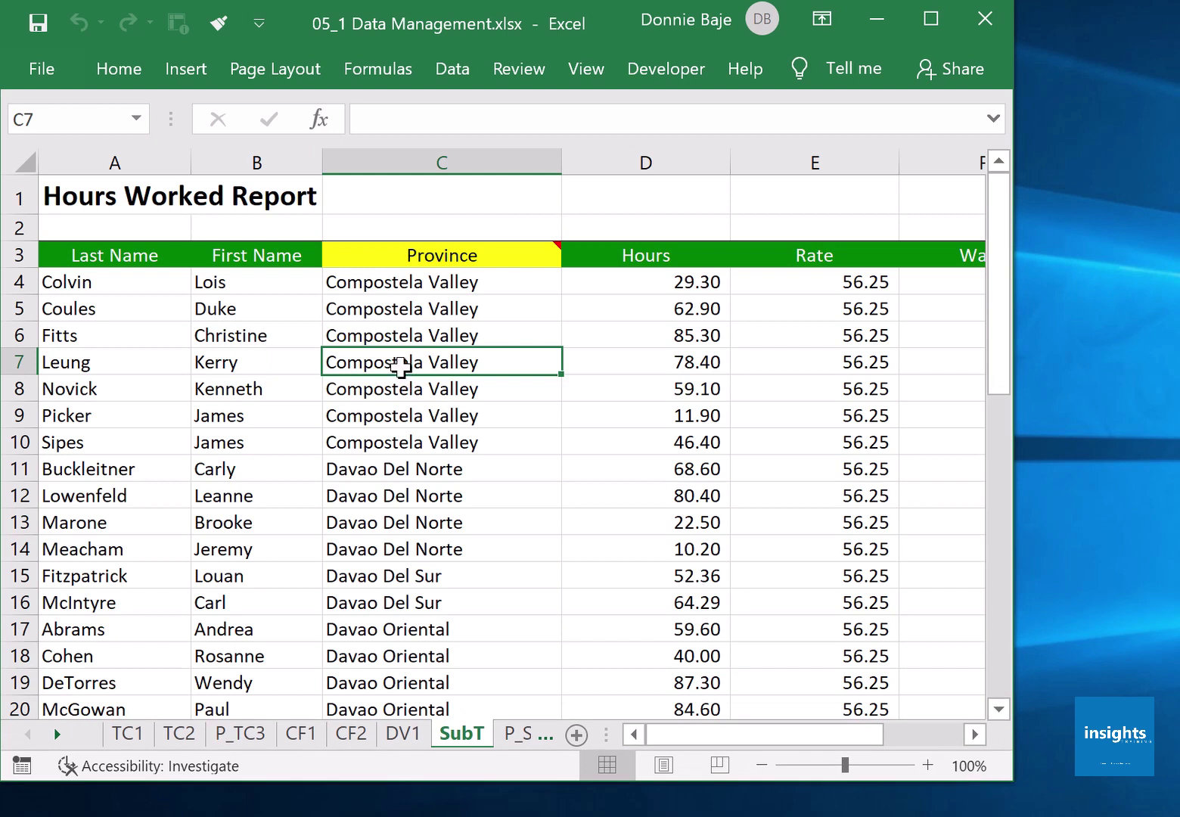
# Step: Re-sort the Province column A to Z, then cancel the Subtotal dialog
pyautogui.rightClick(386, 363)
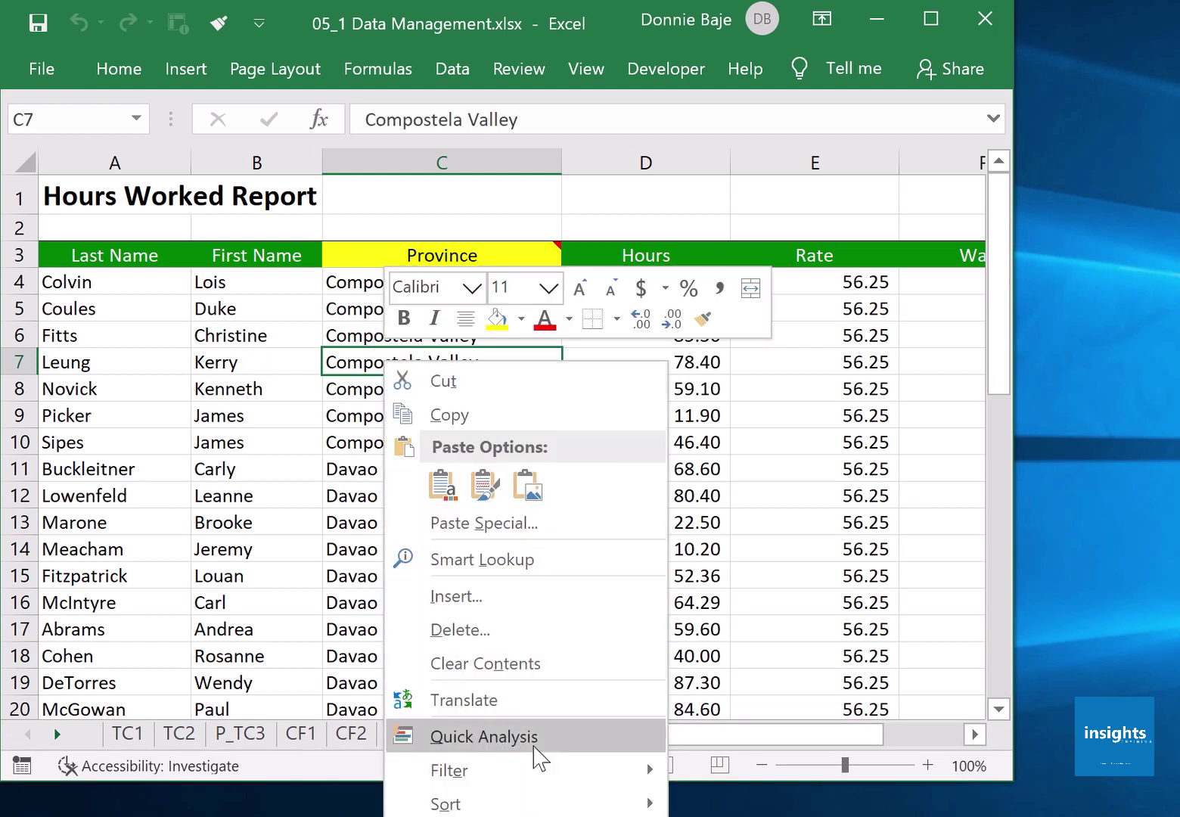
pyautogui.moveTo(515, 806)
pyautogui.click(740, 808)
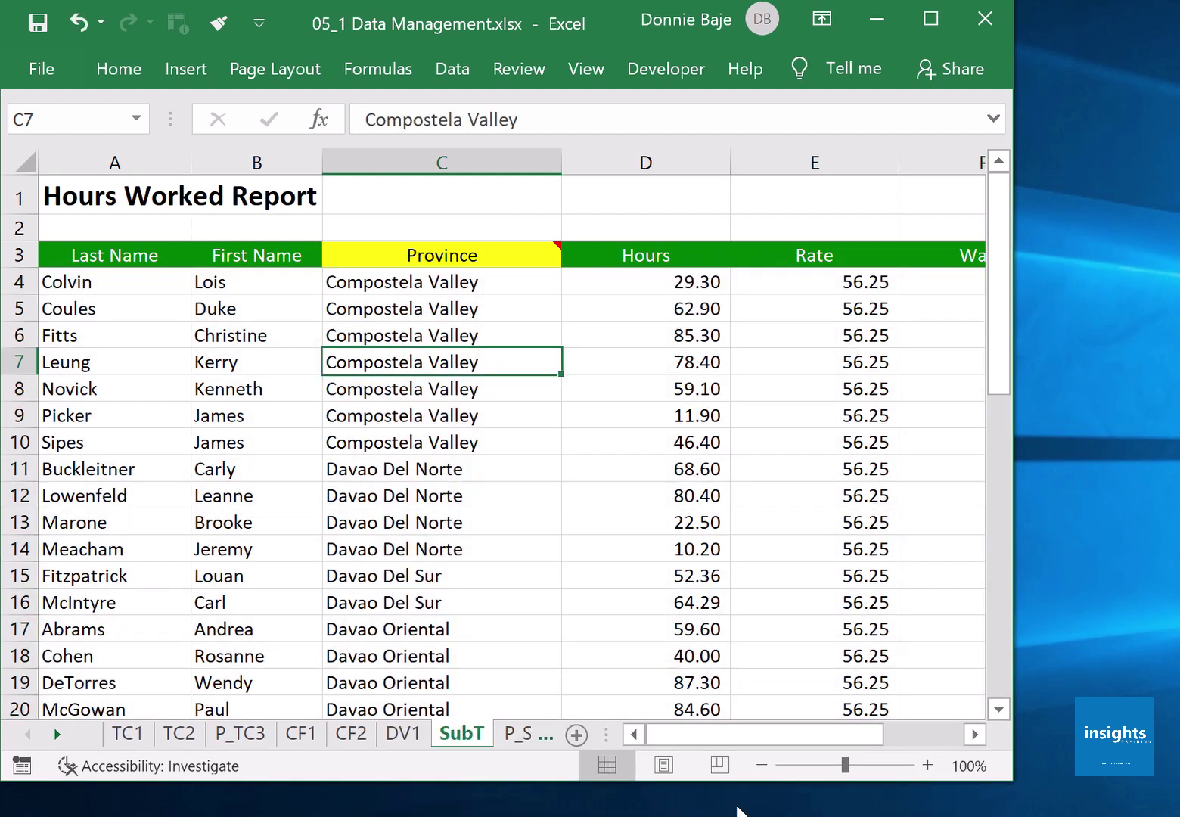
pyautogui.click(463, 76)
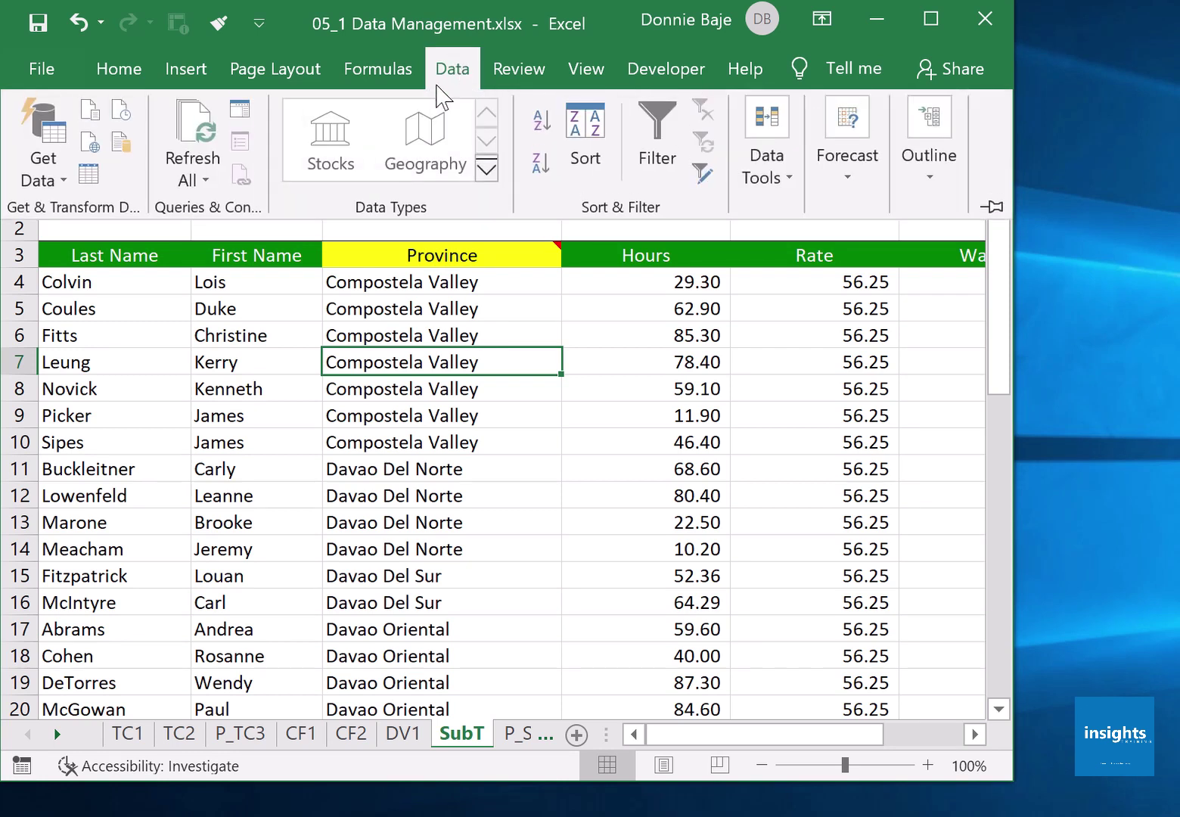
pyautogui.click(929, 195)
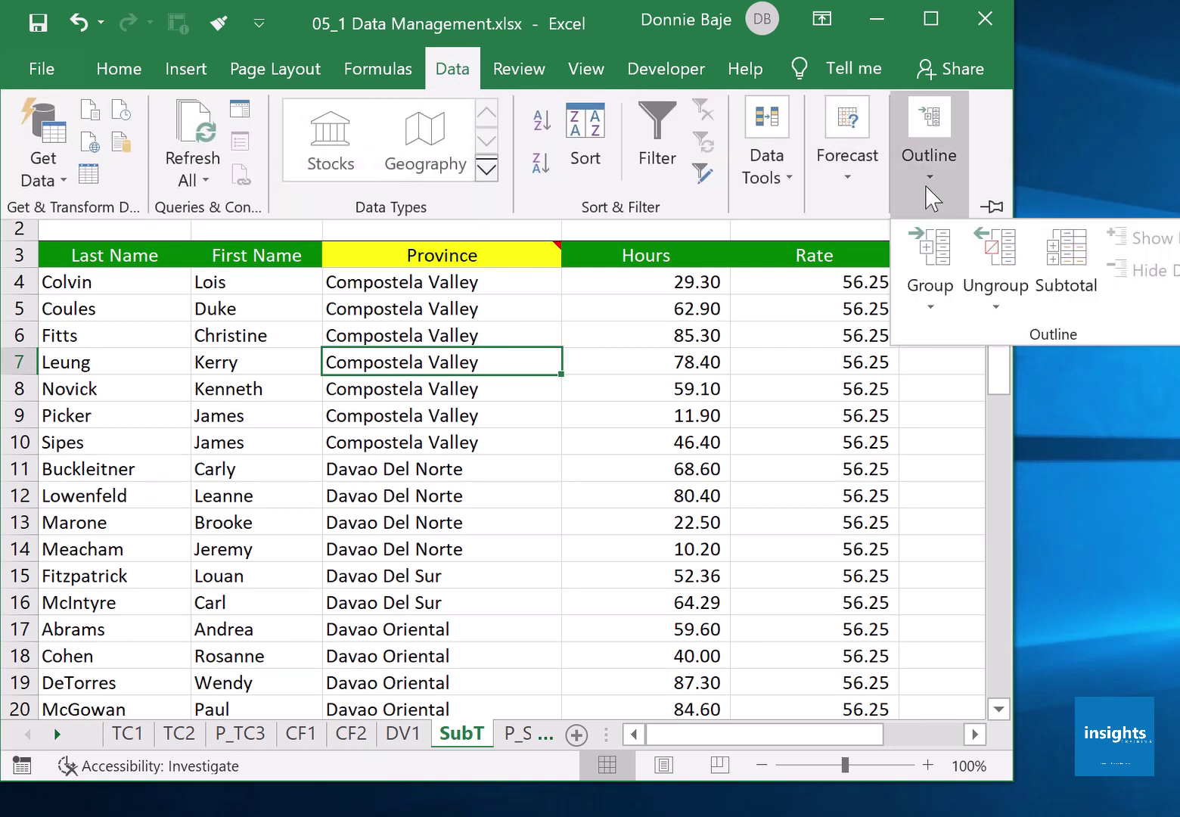
pyautogui.click(1066, 283)
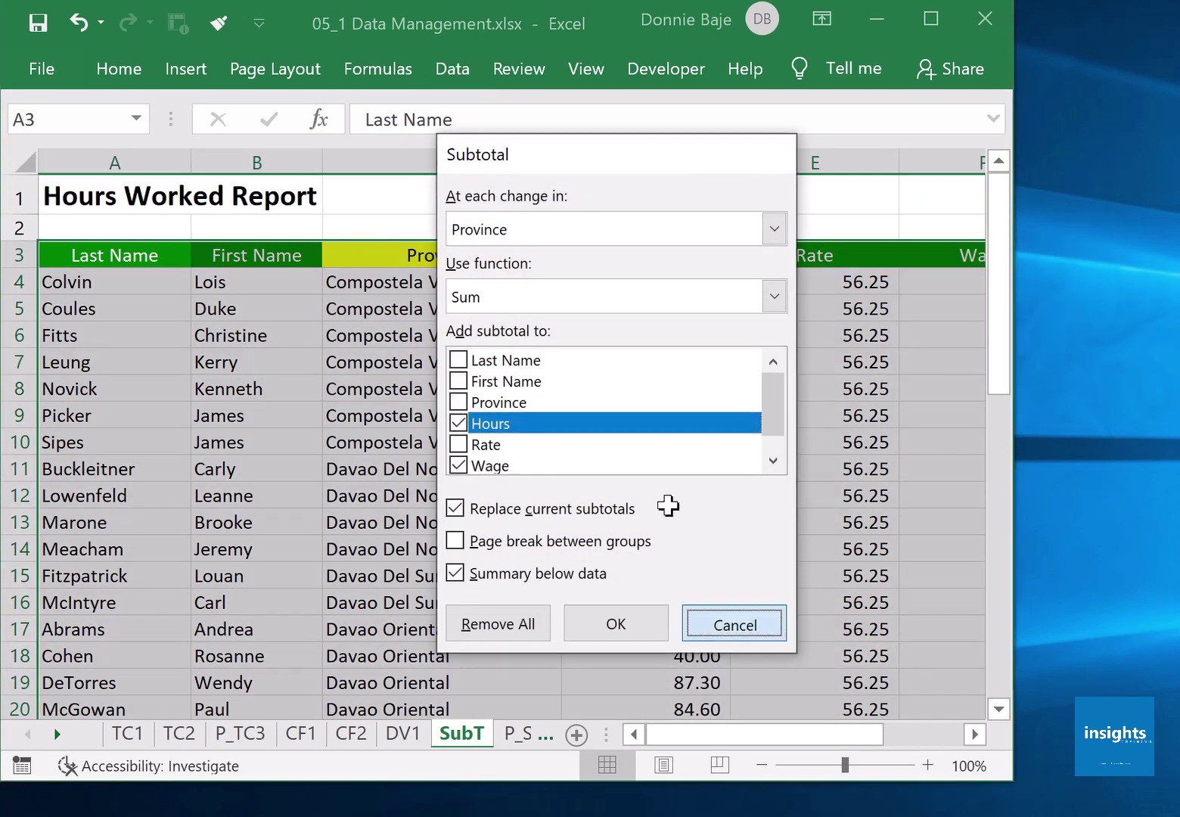
pyautogui.press('Escape')
# Step: Widen the Excel window to reveal the Wage column and show the Outline options
pyautogui.click(446, 72)
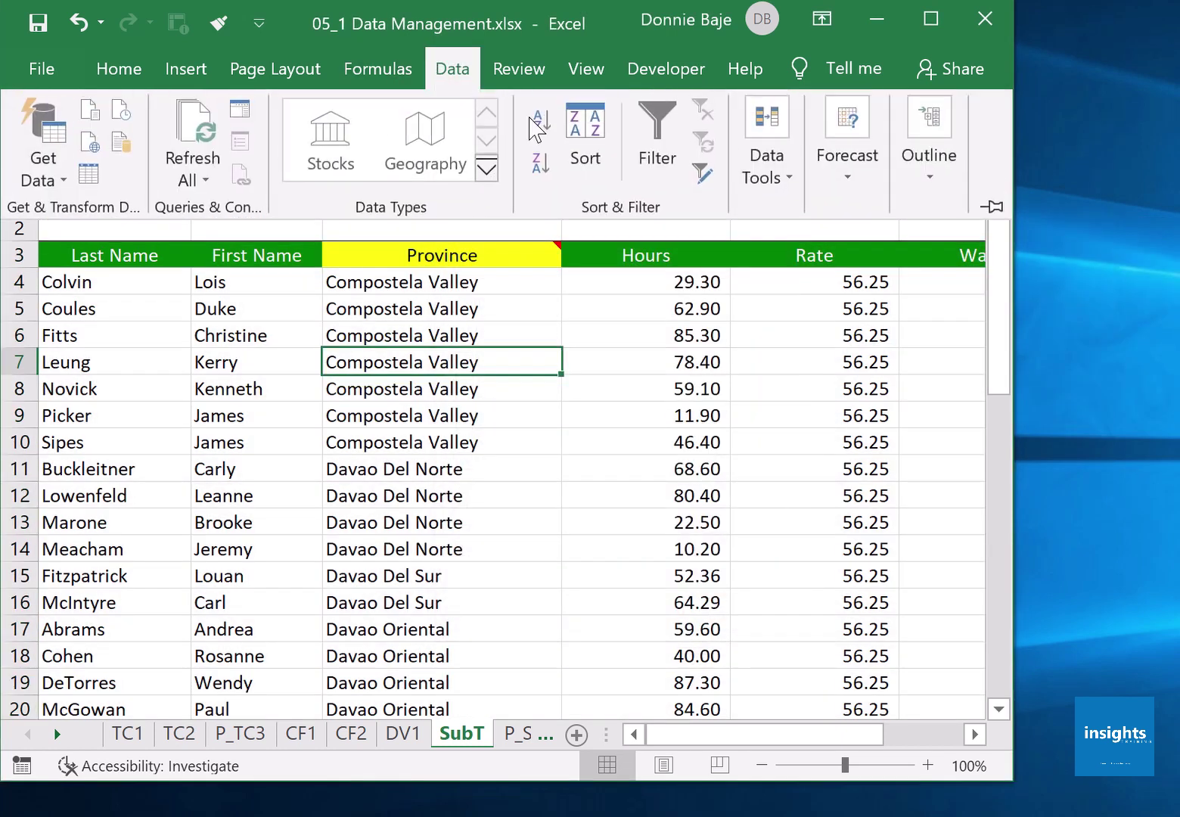
pyautogui.click(929, 199)
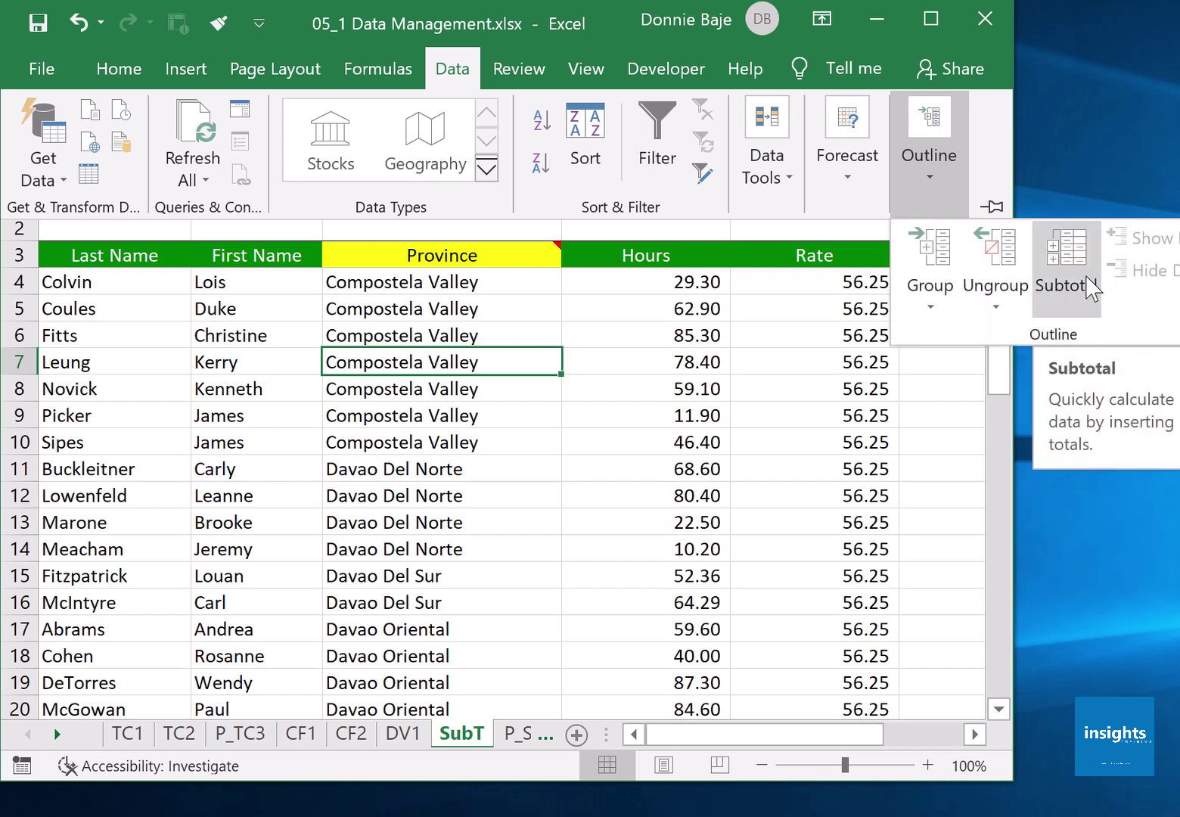
pyautogui.click(928, 171)
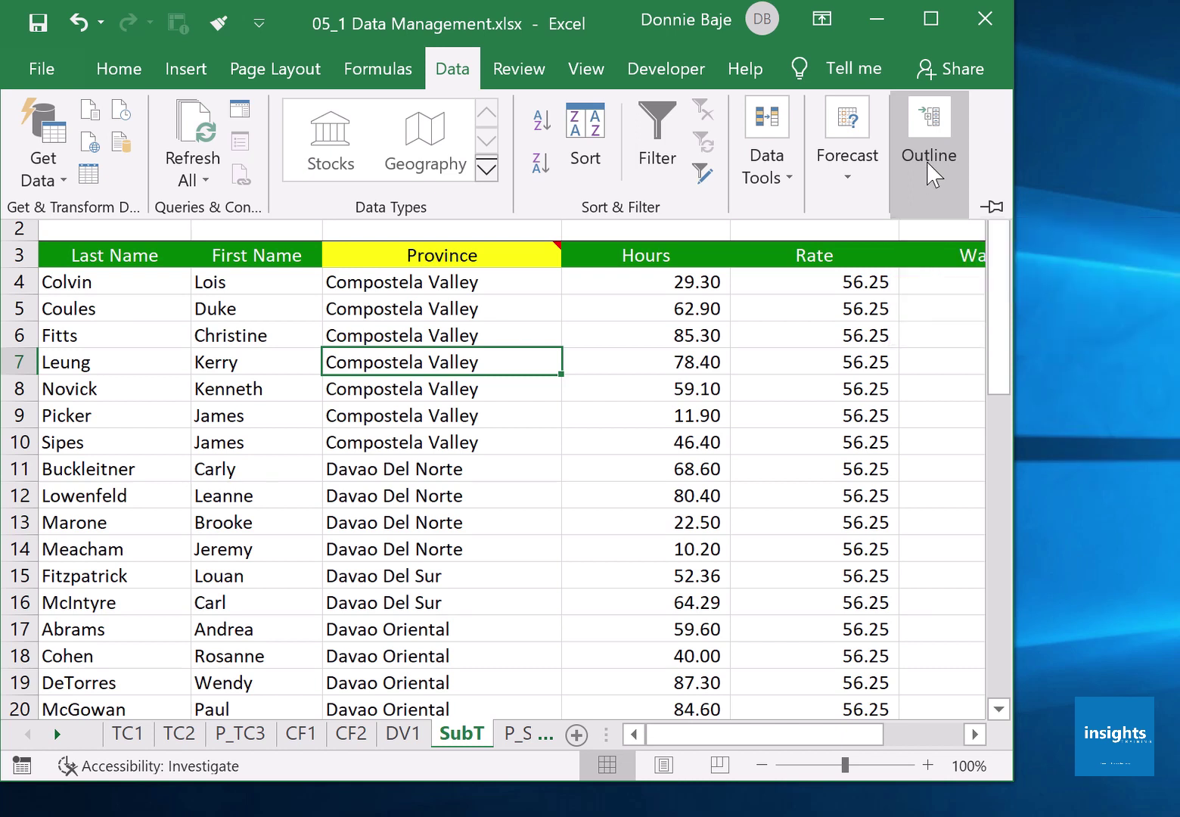
pyautogui.click(929, 171)
pyautogui.click(928, 165)
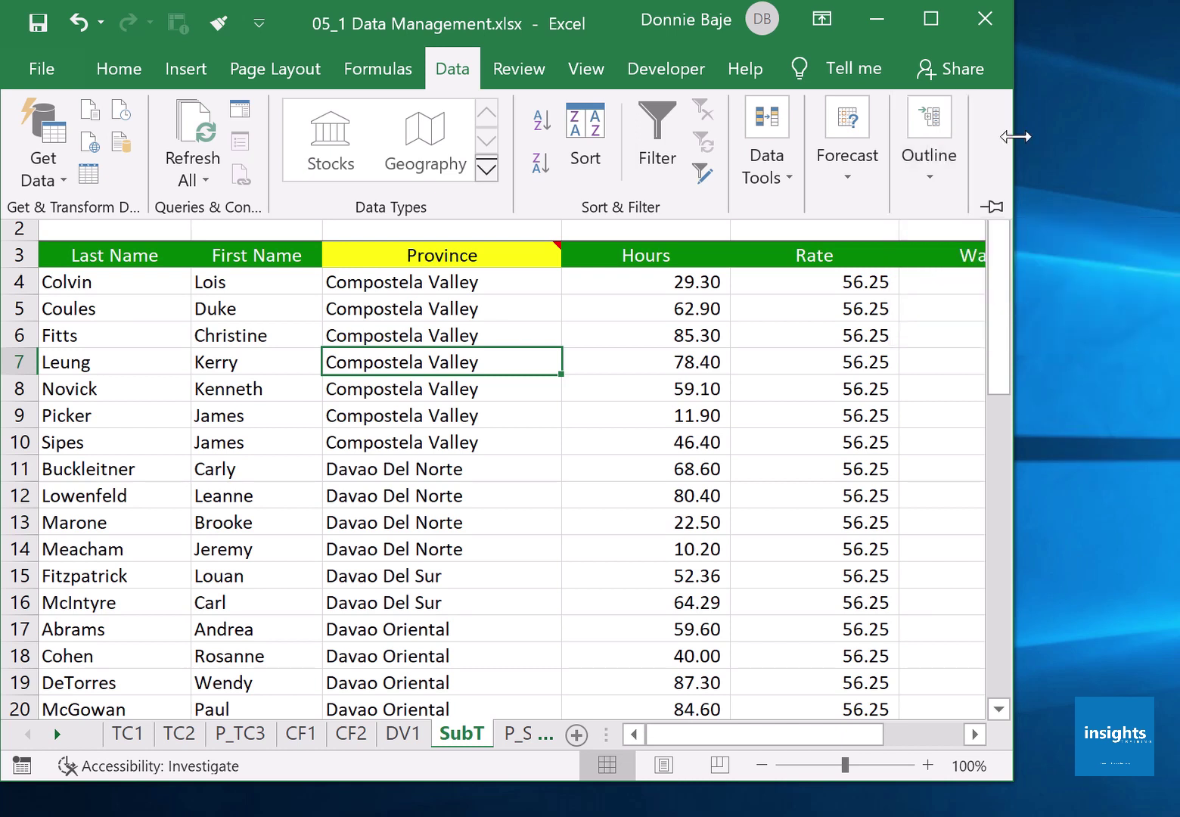
pyautogui.moveTo(1014, 136)
pyautogui.mouseDown()
pyautogui.moveTo(1110, 141)
pyautogui.moveTo(1019, 156)
pyautogui.mouseUp()
pyautogui.click(450, 70)
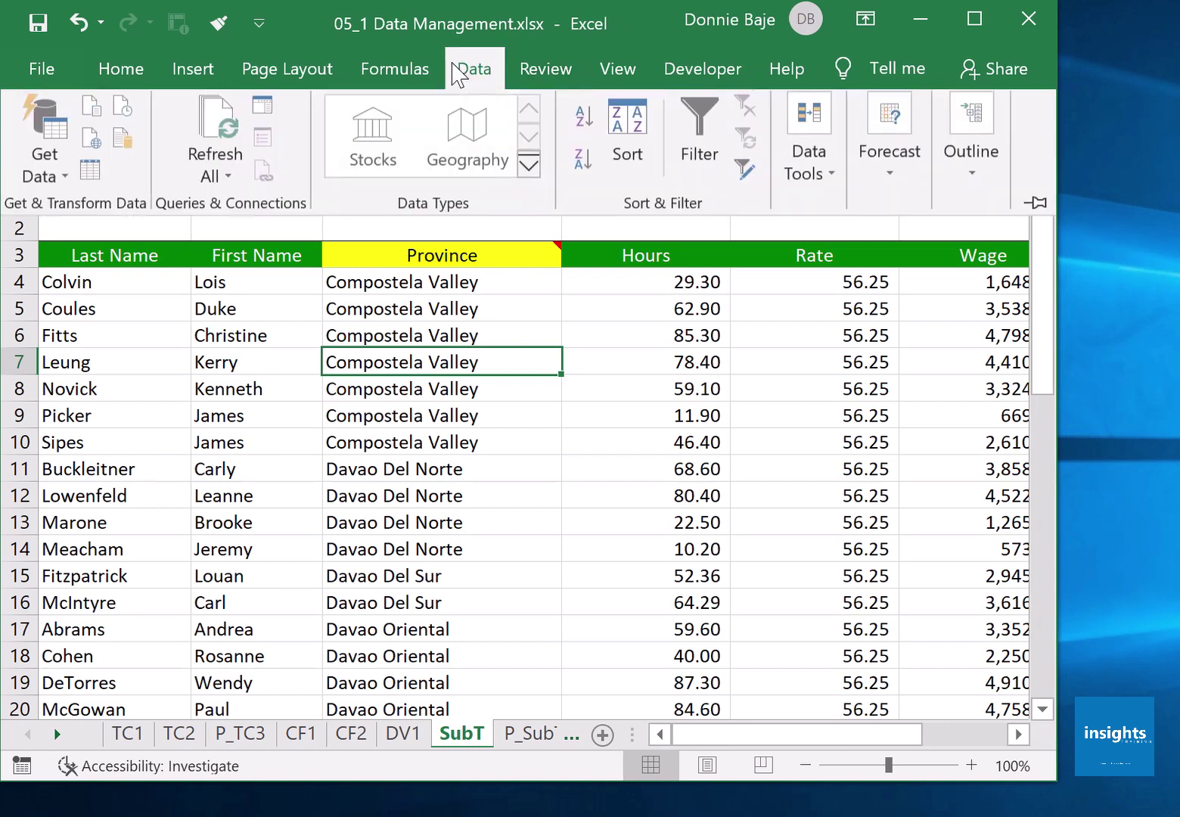
pyautogui.click(995, 177)
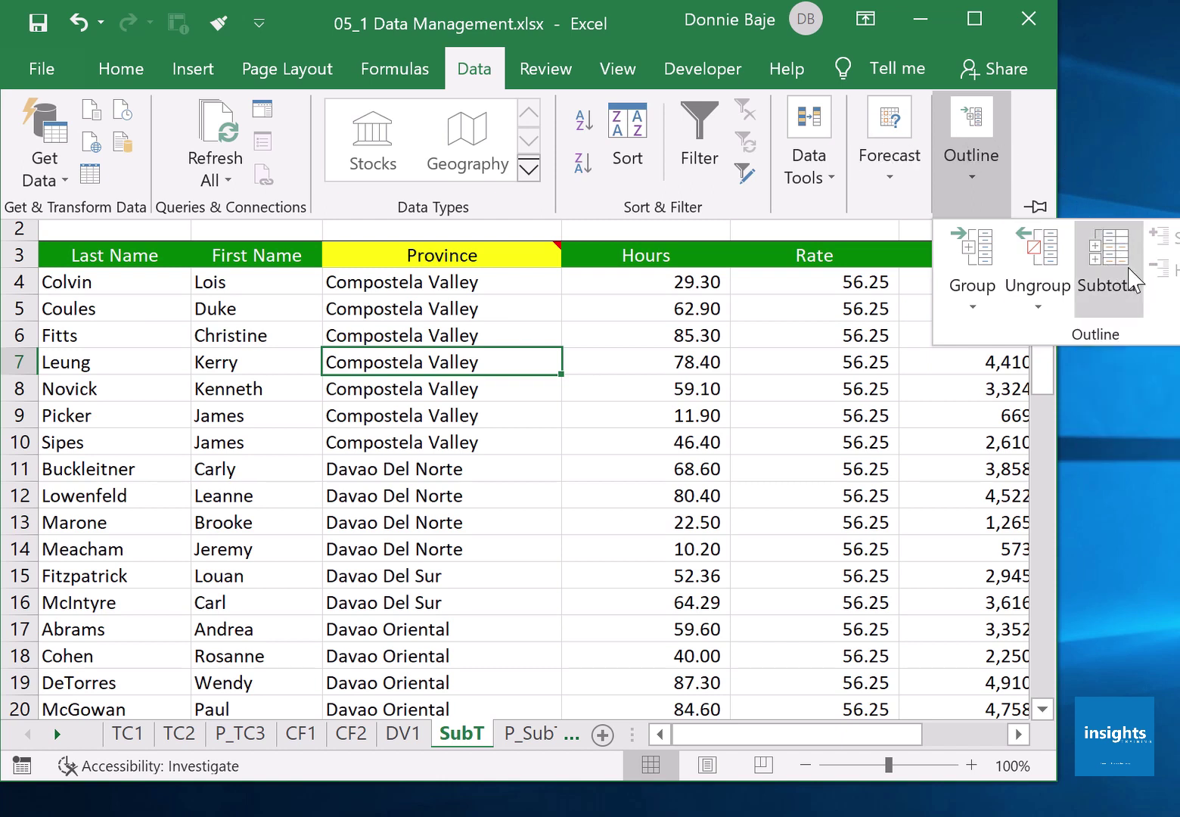
# Step: In the Subtotal dialog, group by Province and settle on Sum after trying Count and Average
pyautogui.click(1109, 268)
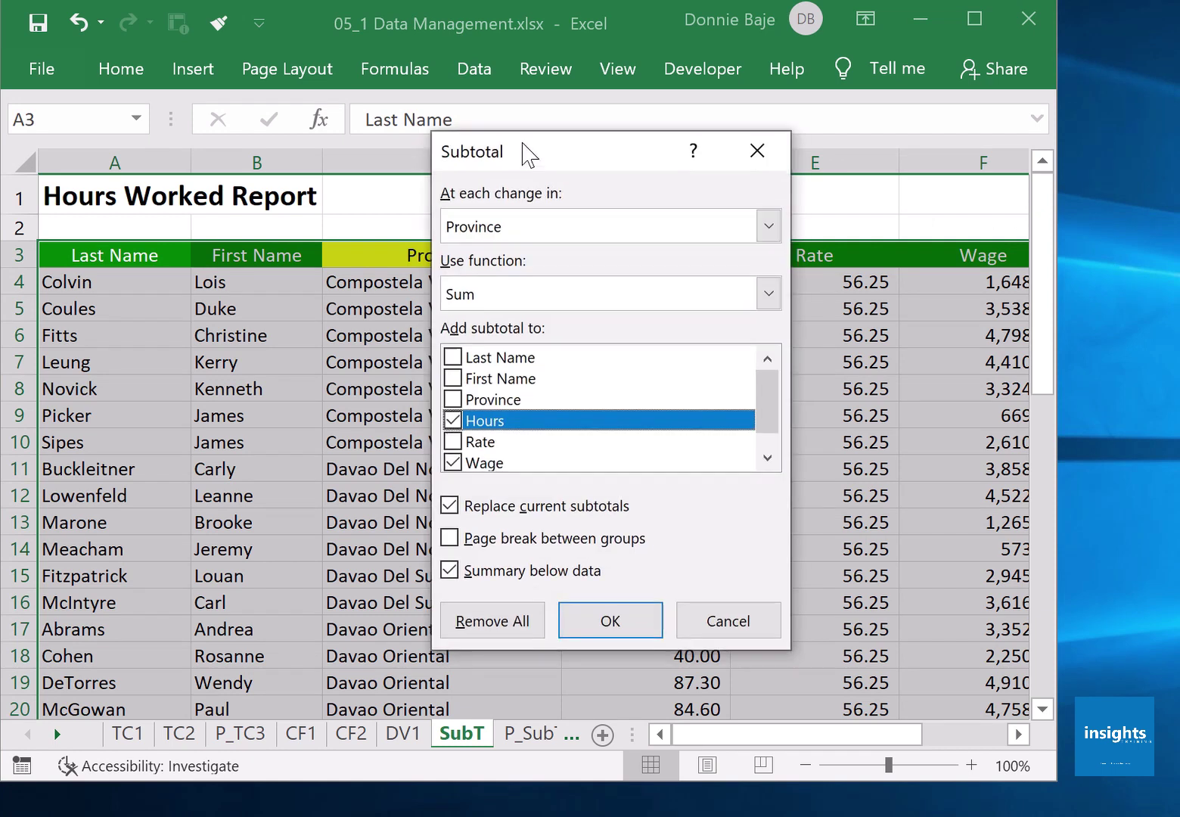
pyautogui.moveTo(526, 153); pyautogui.dragTo(680, 121)
pyautogui.click(508, 227)
pyautogui.click(500, 294)
pyautogui.click(695, 280)
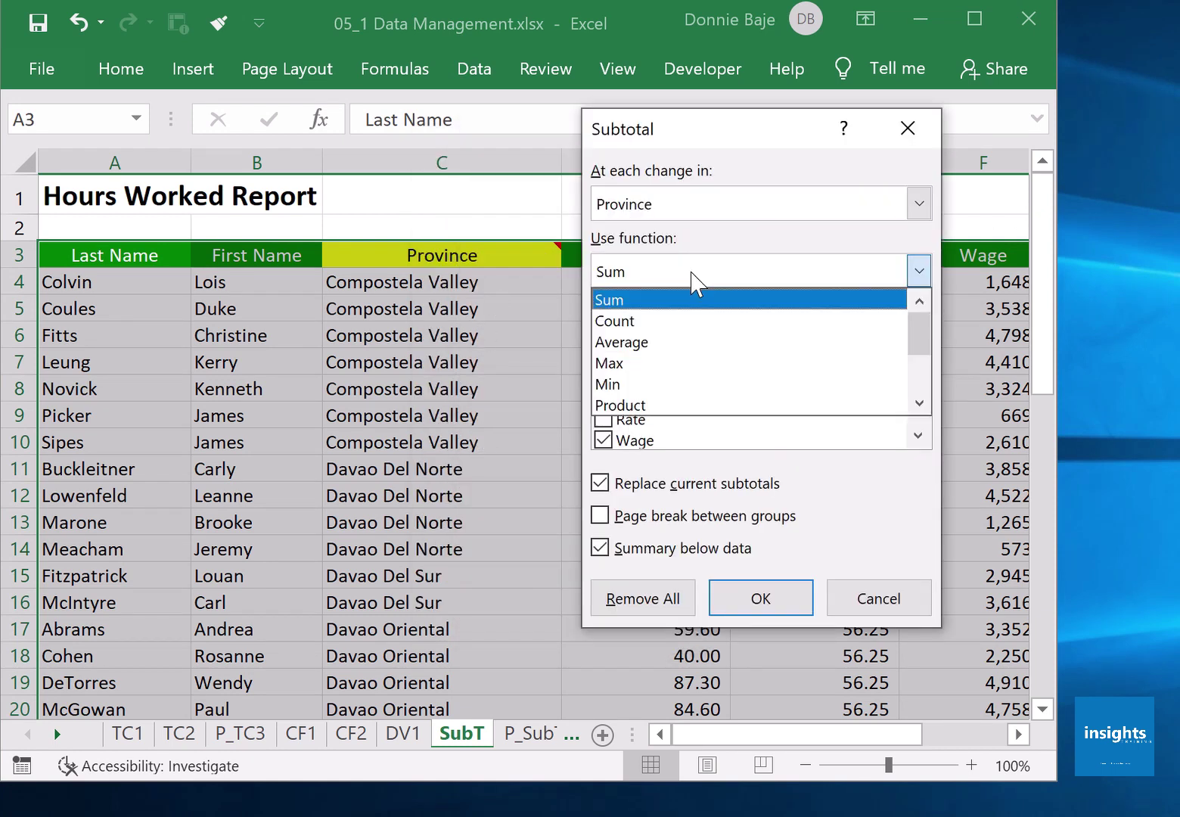
pyautogui.click(669, 303)
pyautogui.click(660, 273)
pyautogui.click(648, 320)
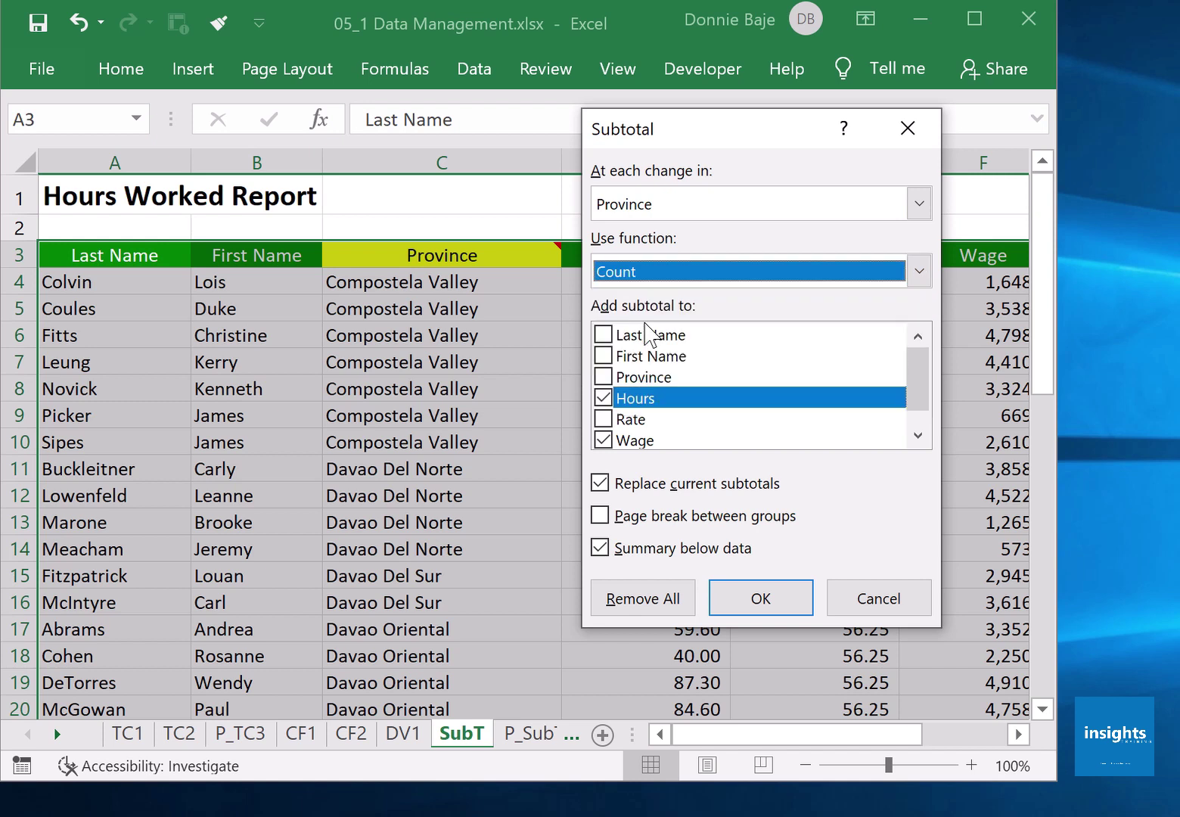
pyautogui.click(640, 271)
pyautogui.click(632, 342)
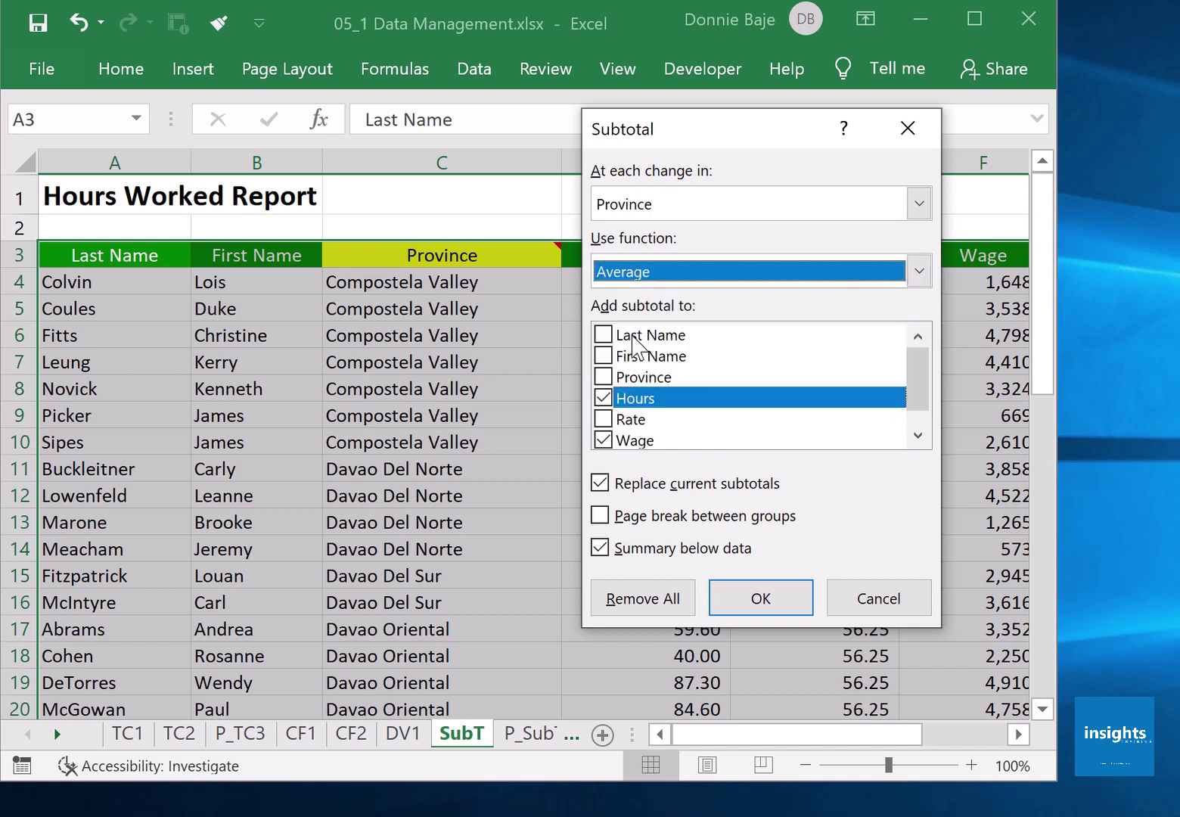
pyautogui.click(635, 271)
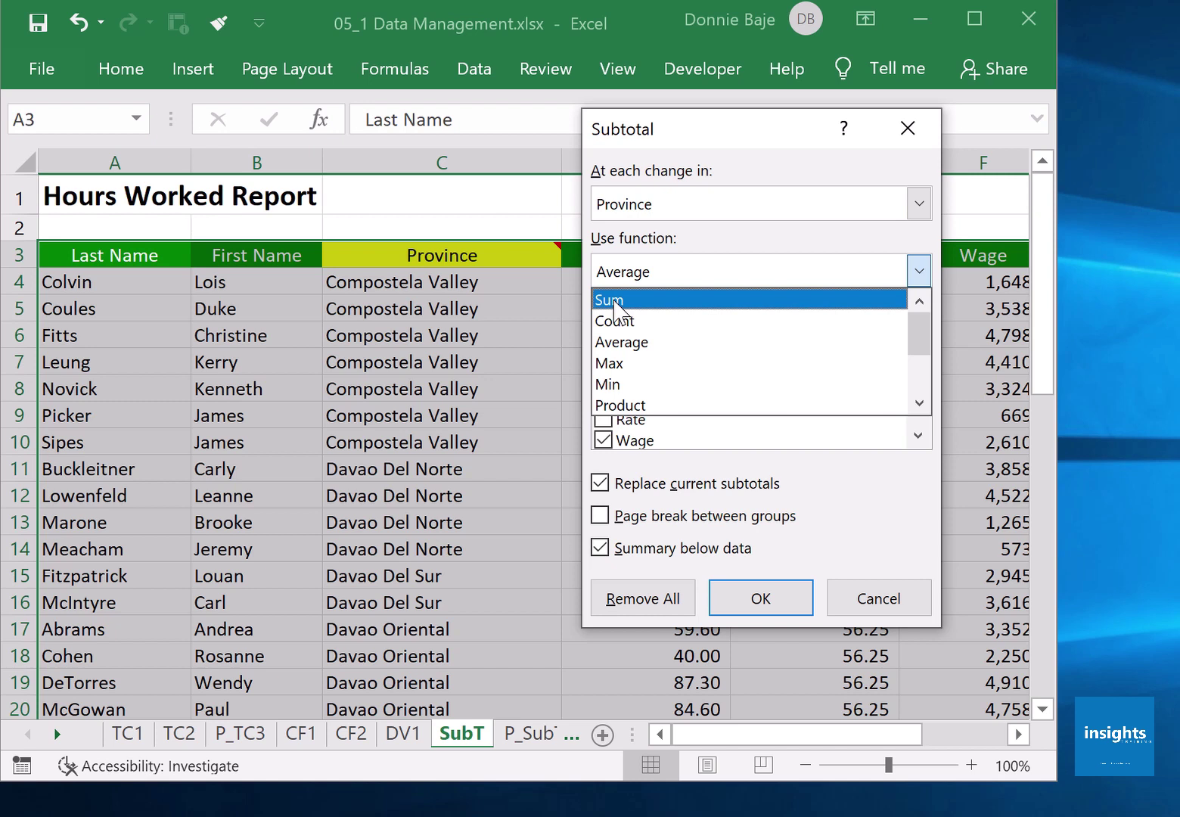
pyautogui.click(614, 301)
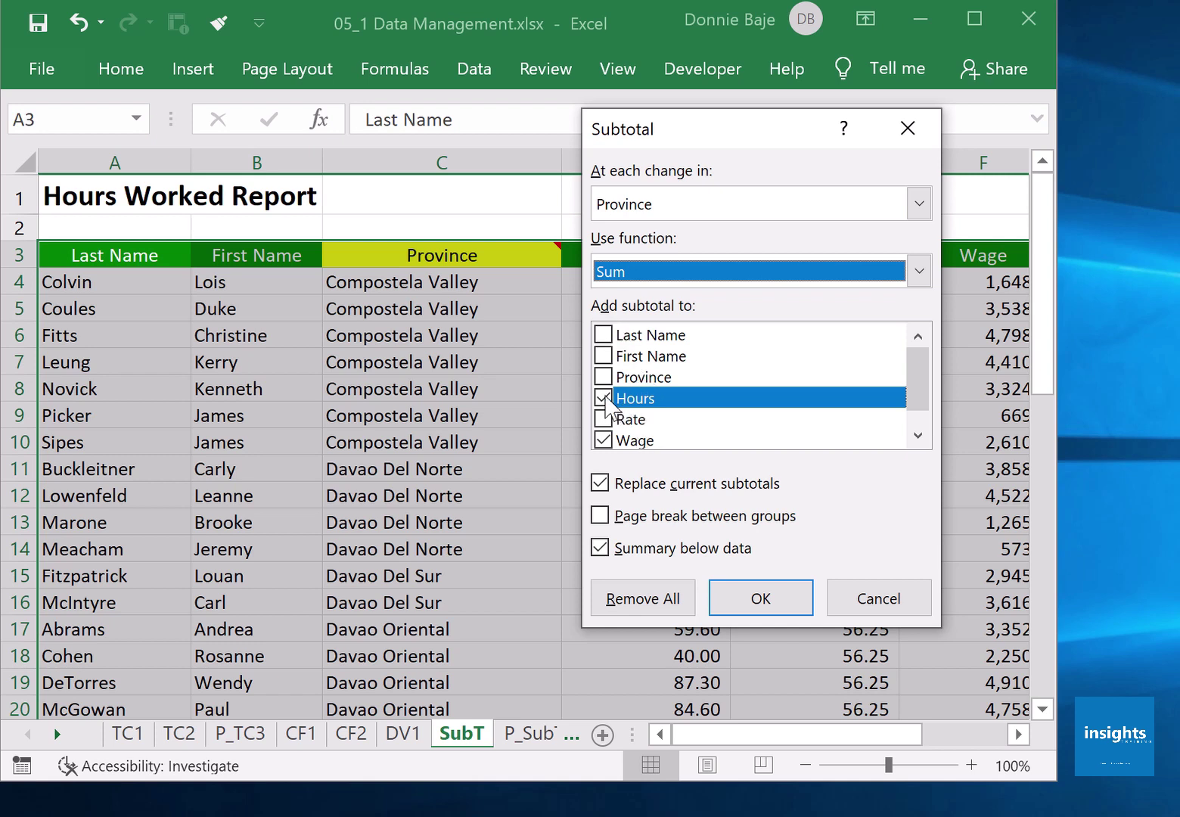
# Step: Uncover the Hours and Wage columns and apply the Sum subtotals
pyautogui.moveTo(703, 130); pyautogui.dragTo(237, 152)
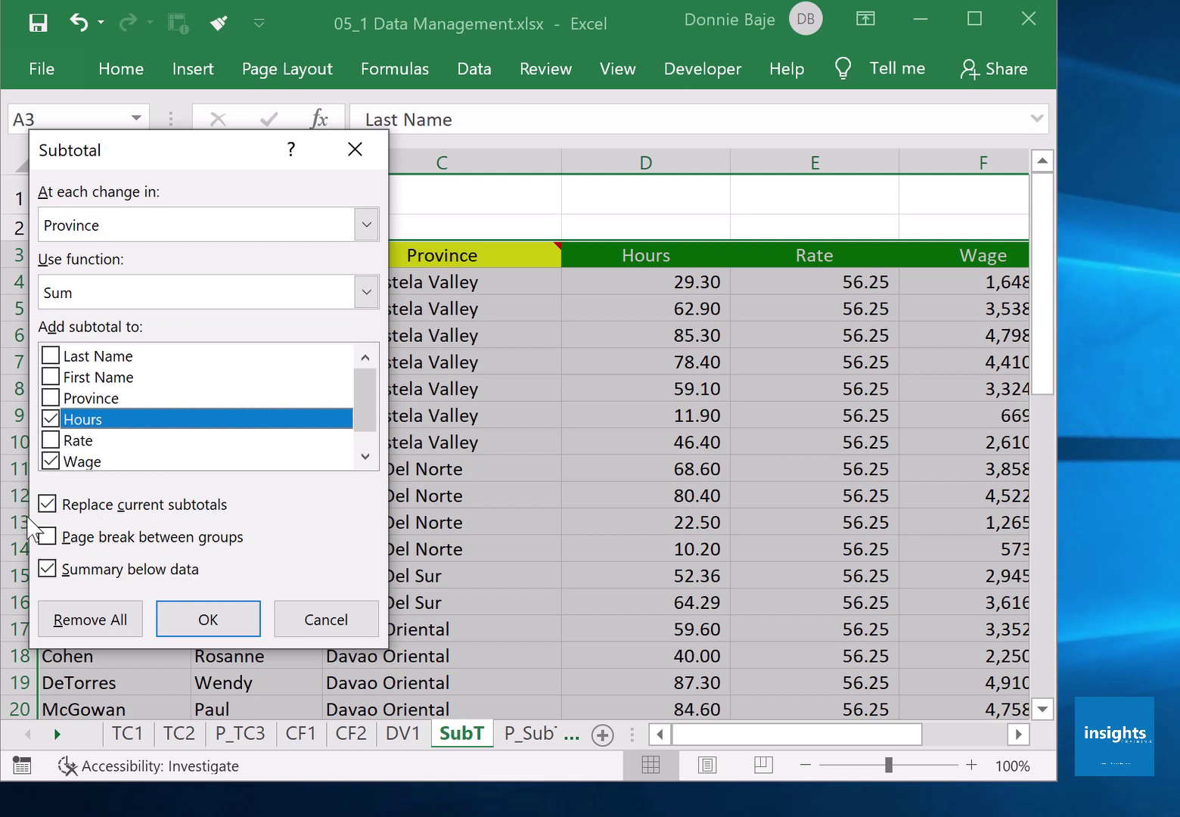
pyautogui.moveTo(204, 156); pyautogui.dragTo(511, 100)
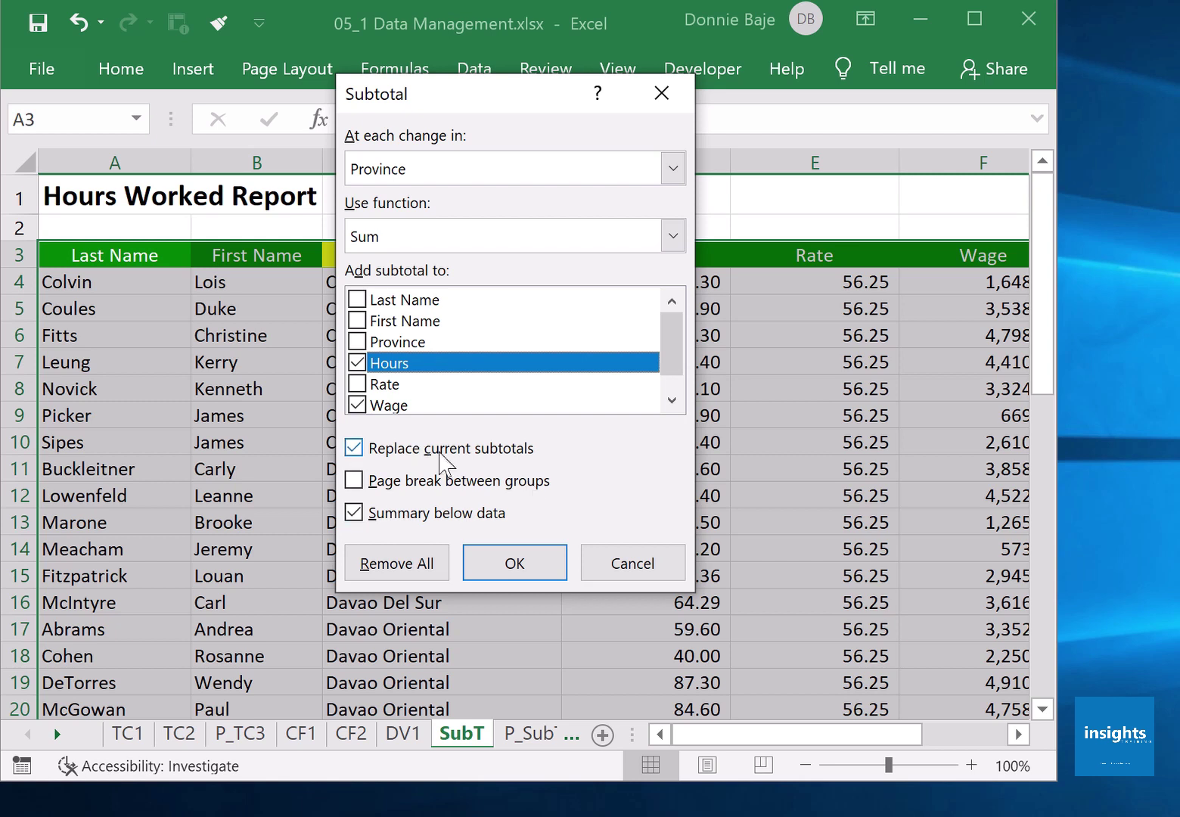
pyautogui.click(539, 569)
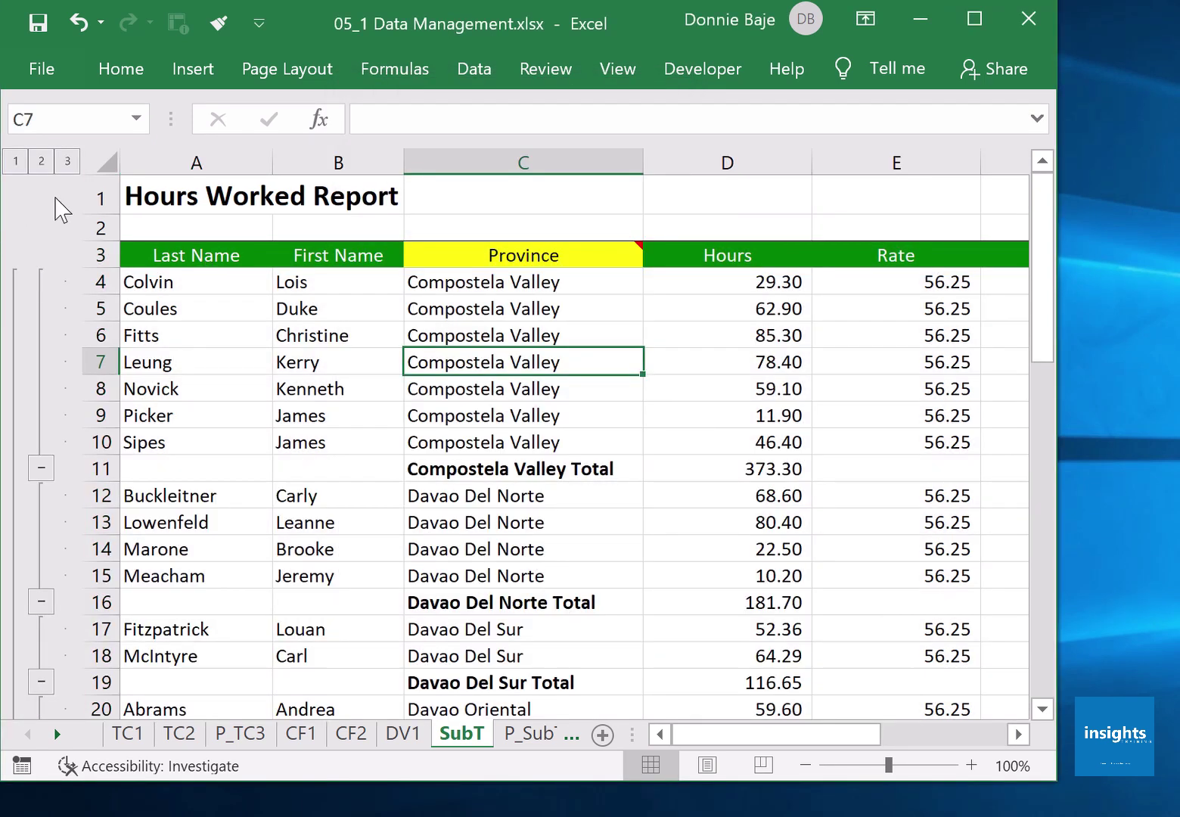
# Step: Collapse to outline level 2 at 90% zoom, showing the Grand Total of 1,870.67 hours and 105,225.19 wage
pyautogui.click(41, 167)
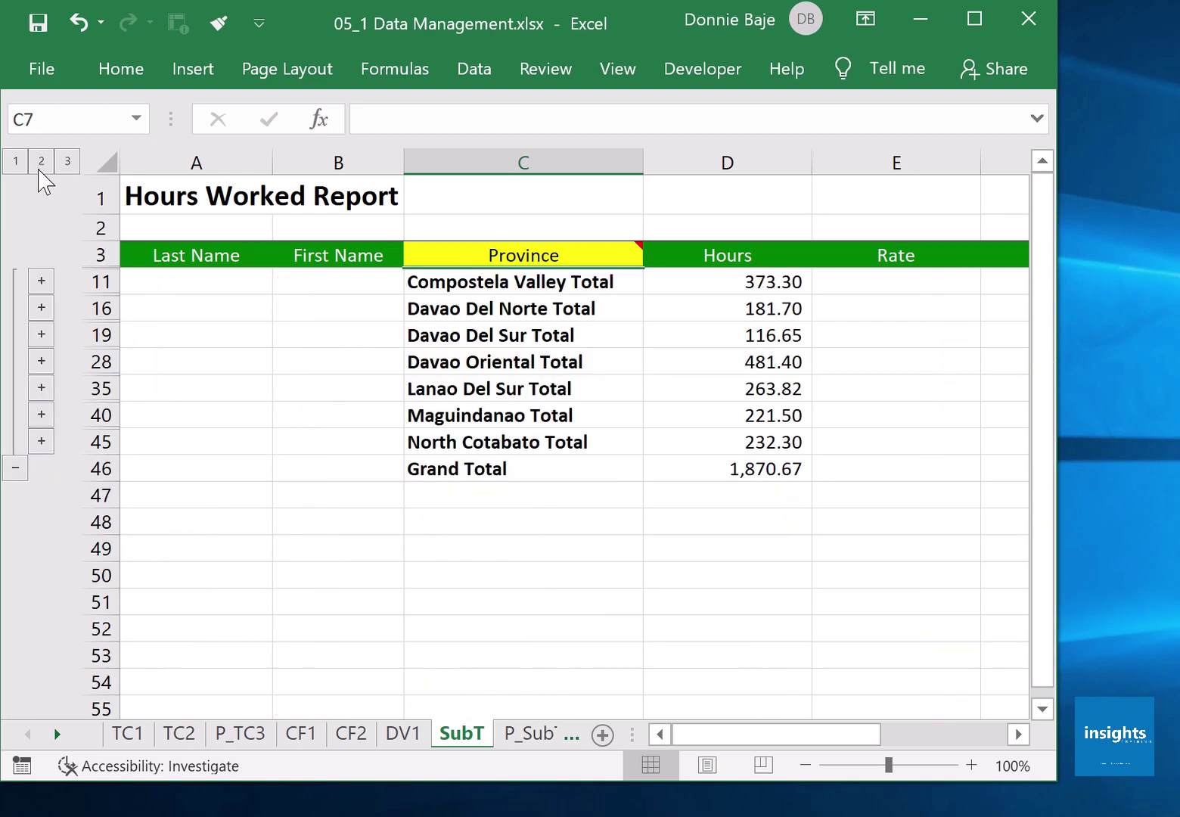
pyautogui.click(580, 412)
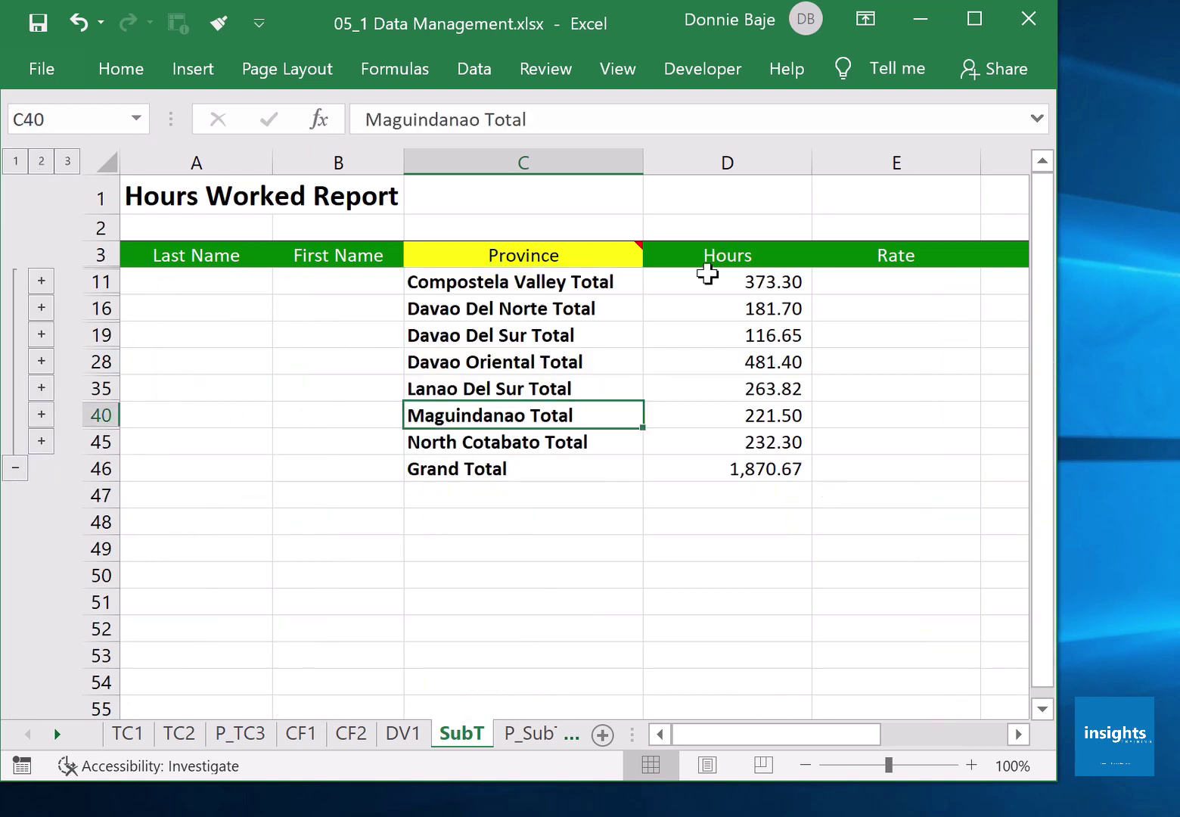
pyautogui.click(806, 765)
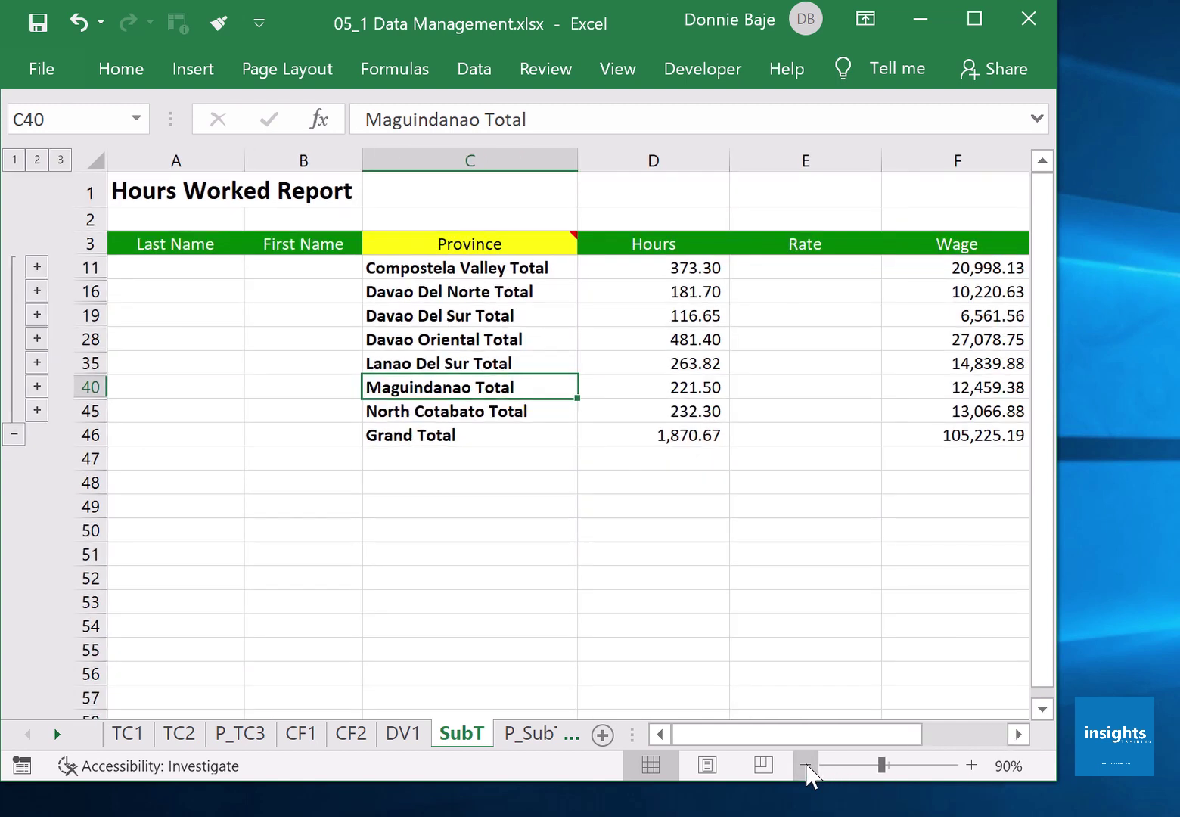
pyautogui.click(79, 432)
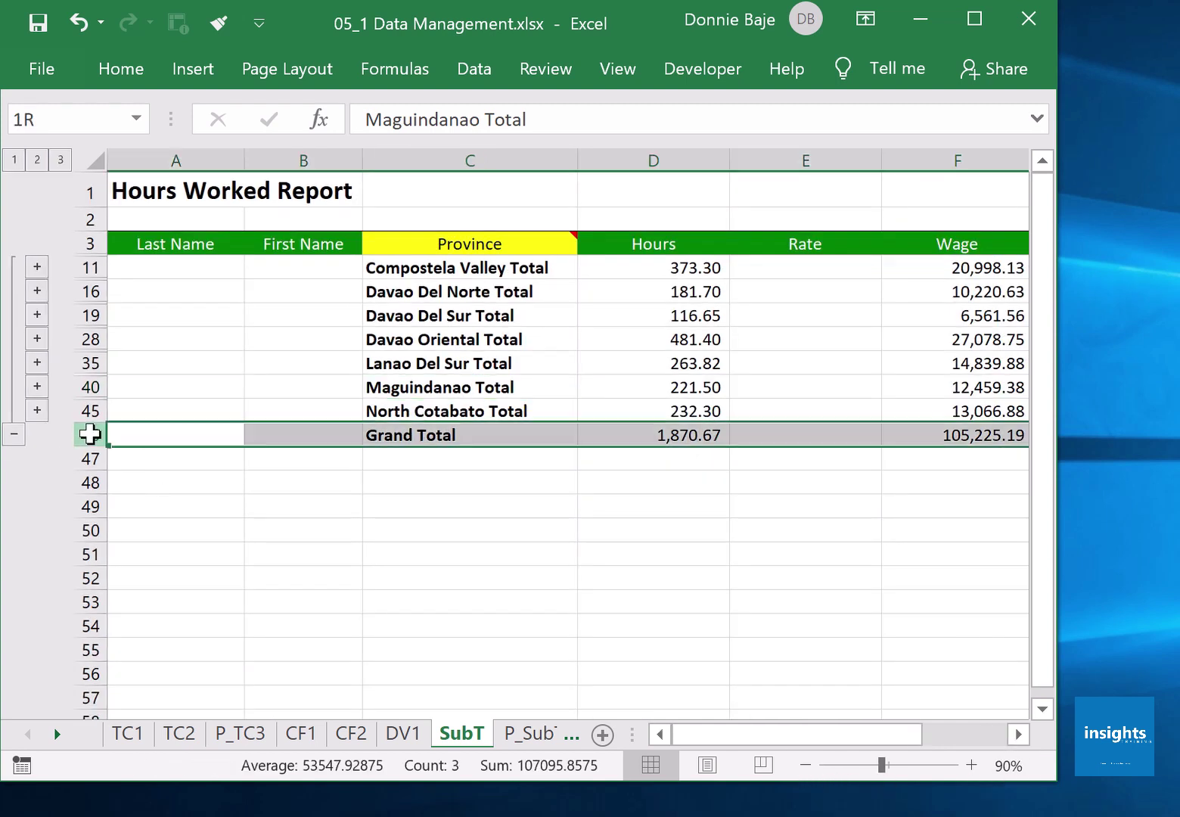